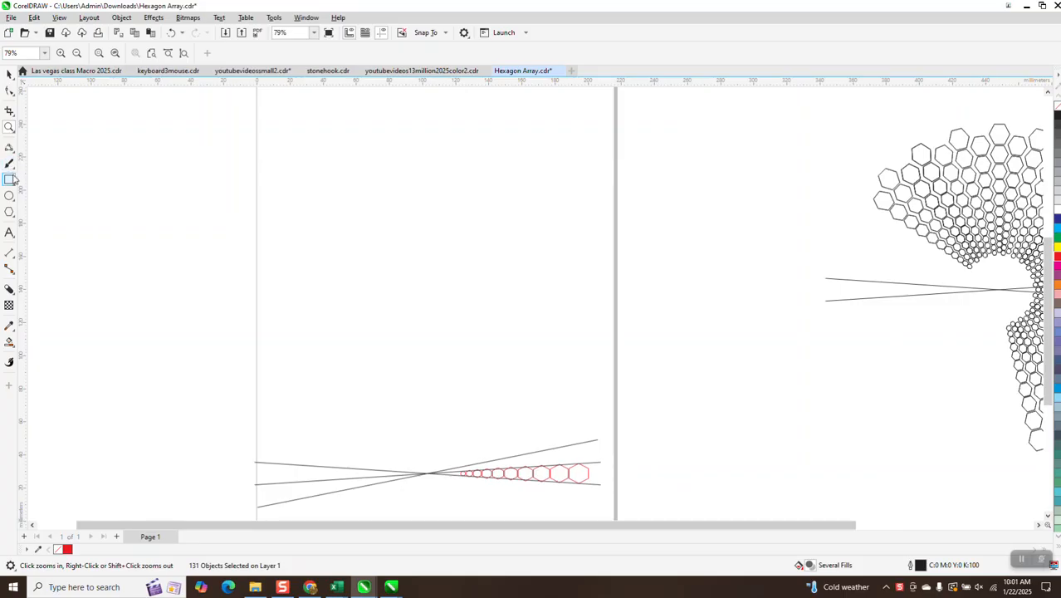
- Draw a horizontal straight line about 174 mm long with the 2-Point Line tool and centre it on the page
{"action": "left_click", "coordinate": [9, 147]}
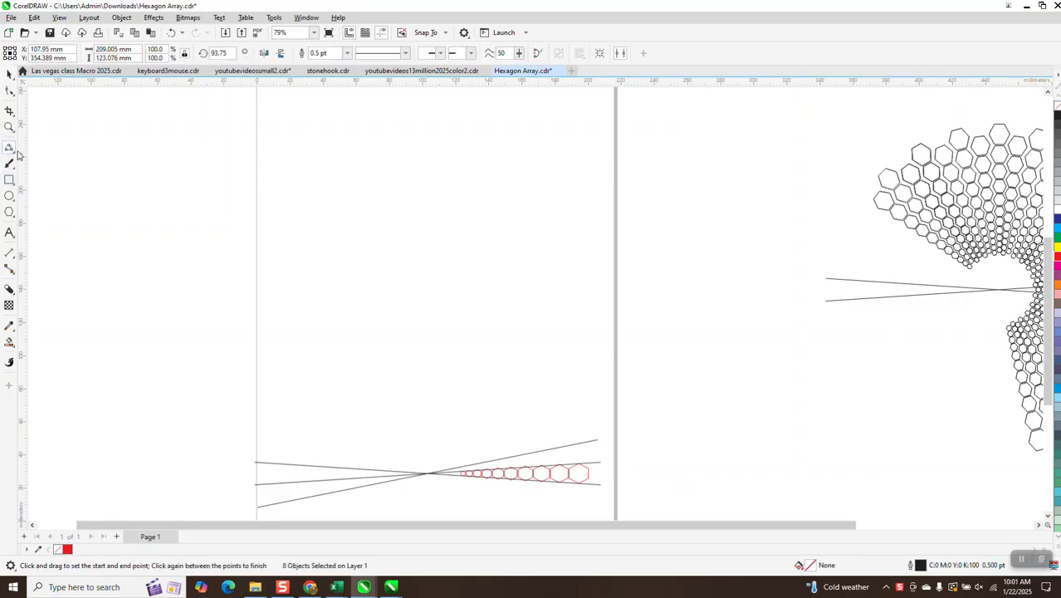
{"action": "left_click", "coordinate": [14, 153]}
{"action": "left_click", "coordinate": [35, 160]}
{"action": "mouse_move", "coordinate": [289, 246]}
{"action": "left_mouse_down"}
{"action": "mouse_move", "coordinate": [611, 261]}
{"action": "mouse_move", "coordinate": [550, 260]}
{"action": "mouse_move", "coordinate": [576, 264]}
{"action": "left_mouse_up"}
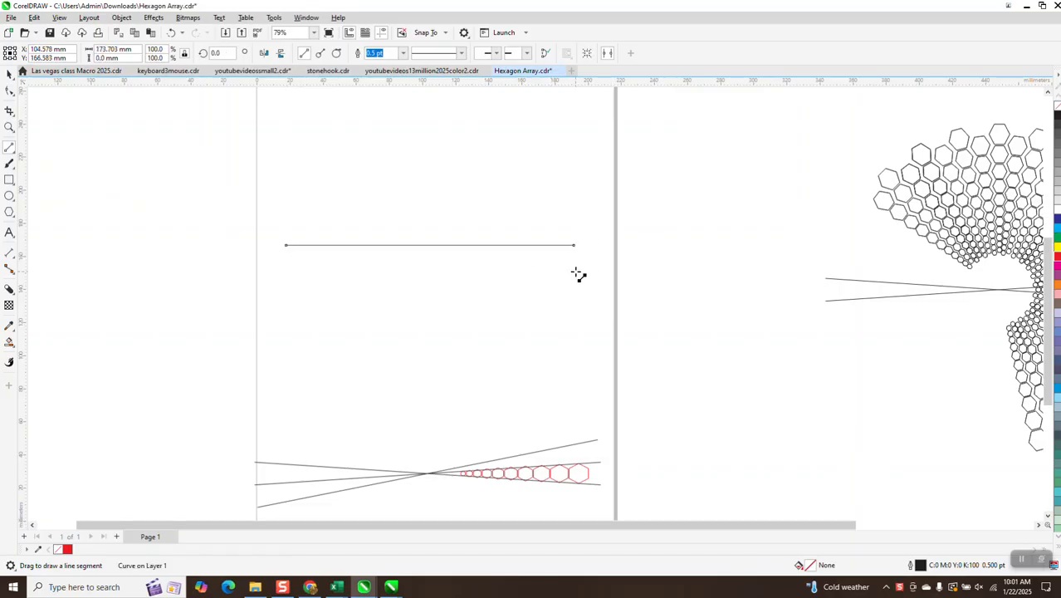
{"action": "key", "text": "p"}
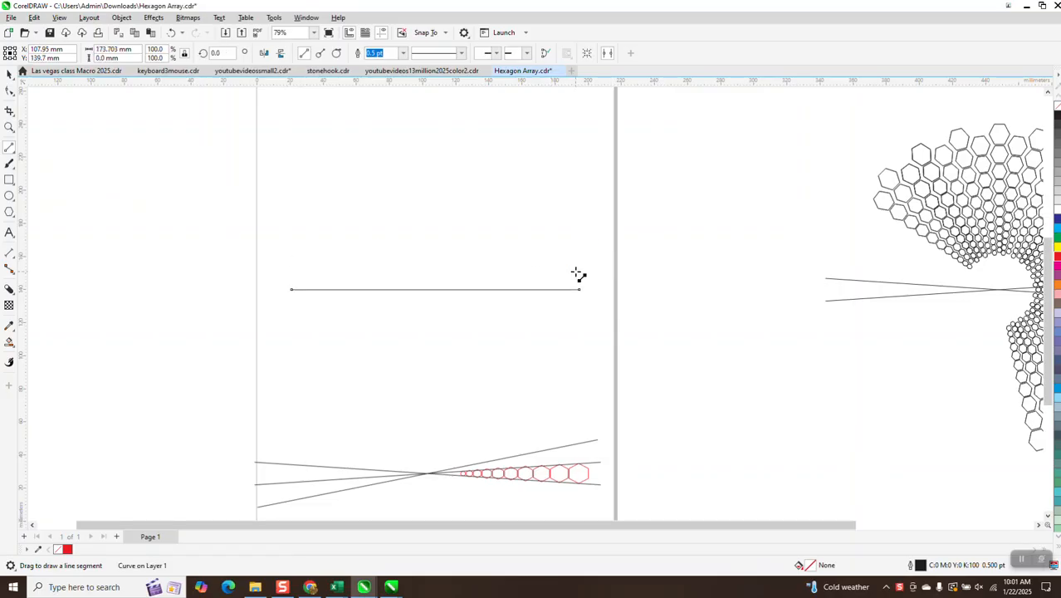
- Try a copy of the horizontal line rotated by 3 degrees, and delete that copy
{"action": "left_click", "coordinate": [10, 74]}
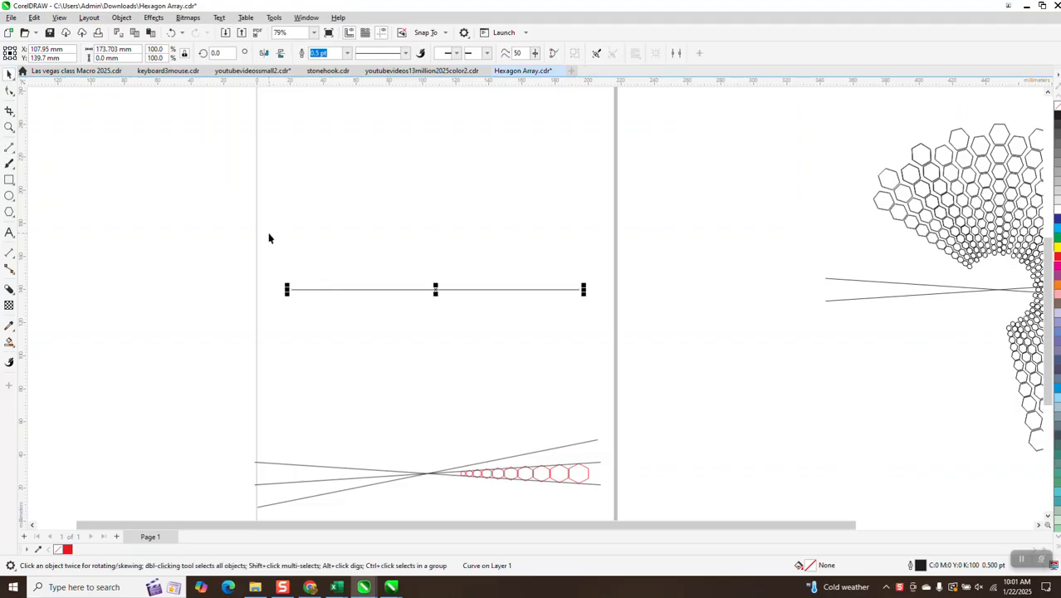
{"action": "left_click", "coordinate": [224, 55]}
{"action": "type", "text": "3"}
{"action": "key", "text": "Return"}
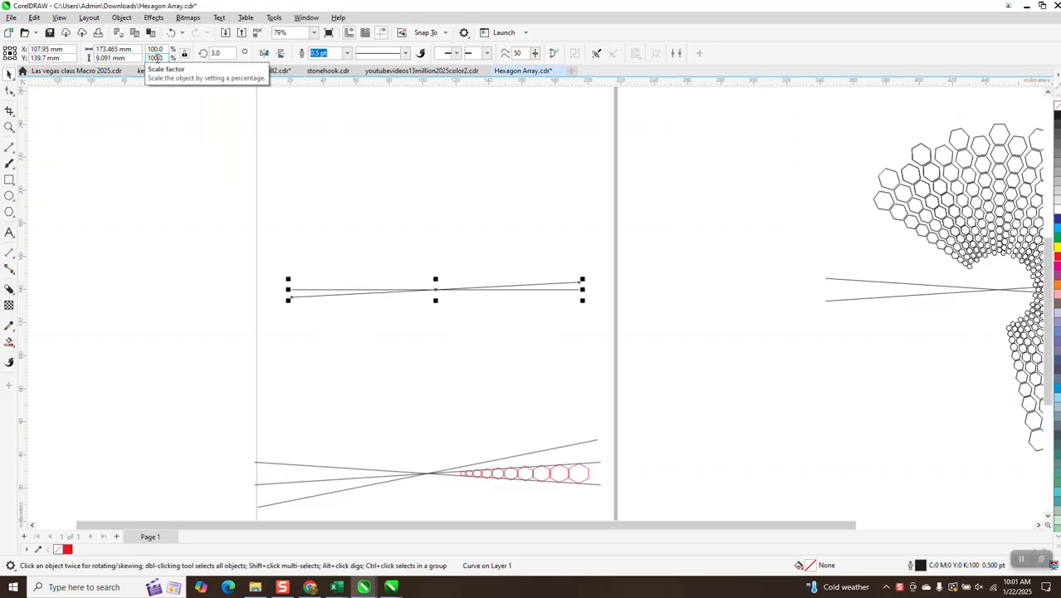
{"action": "key", "text": "Delete"}
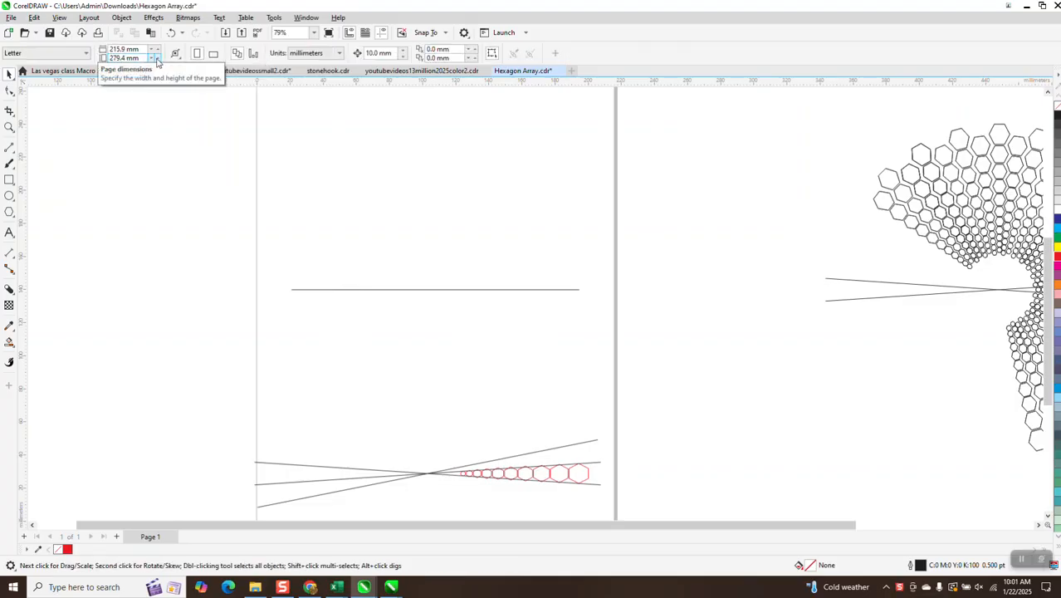
- Rotate the centred line by 3.75 degrees and make a horizontally mirrored copy of it so the two lines cross
{"action": "left_click", "coordinate": [469, 290]}
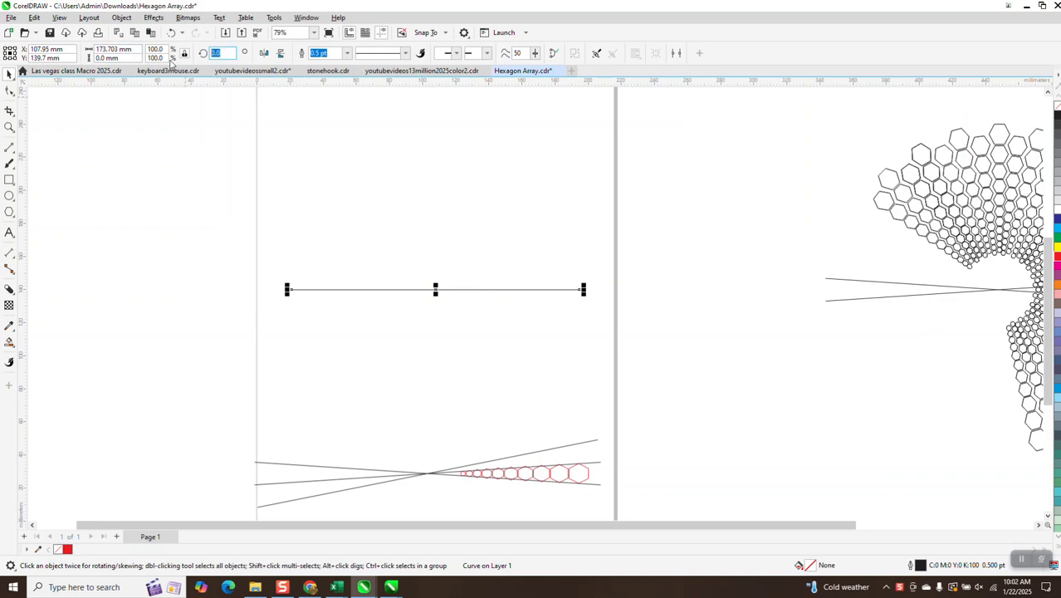
{"action": "type", "text": "3.75"}
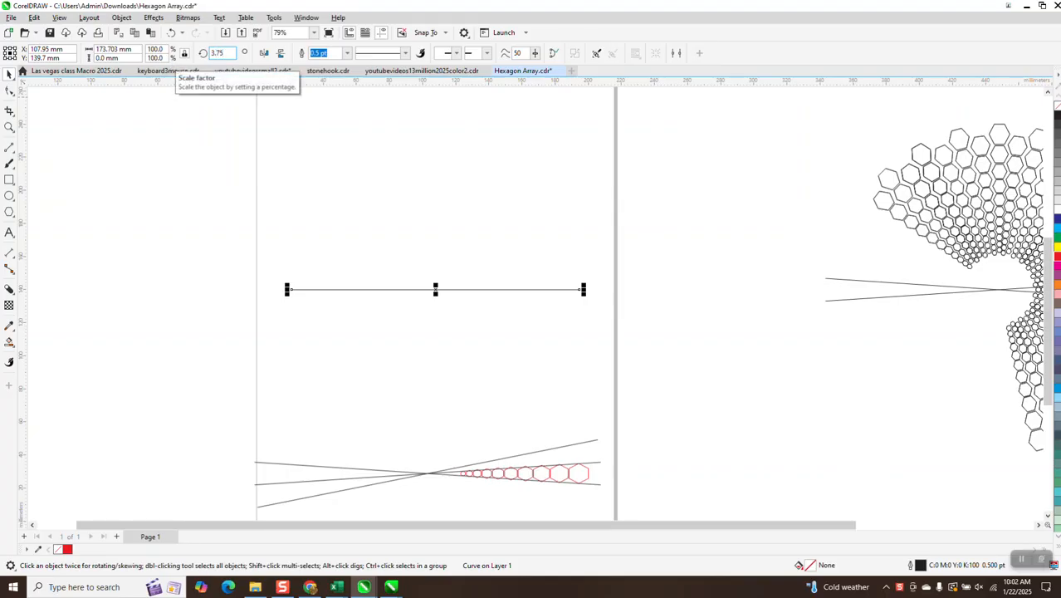
{"action": "key", "text": "Return"}
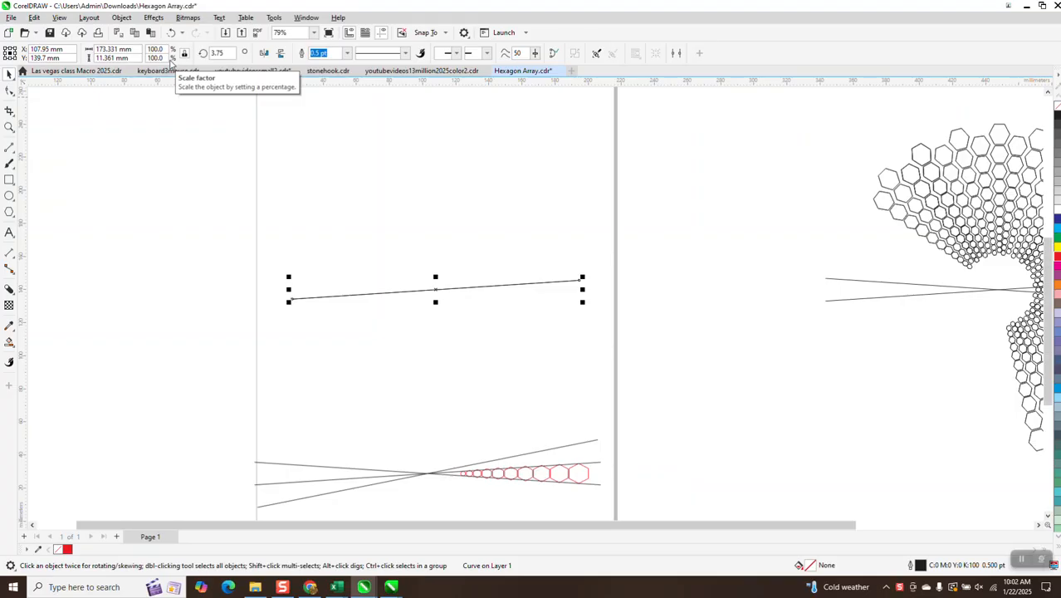
{"action": "left_click", "coordinate": [264, 53]}
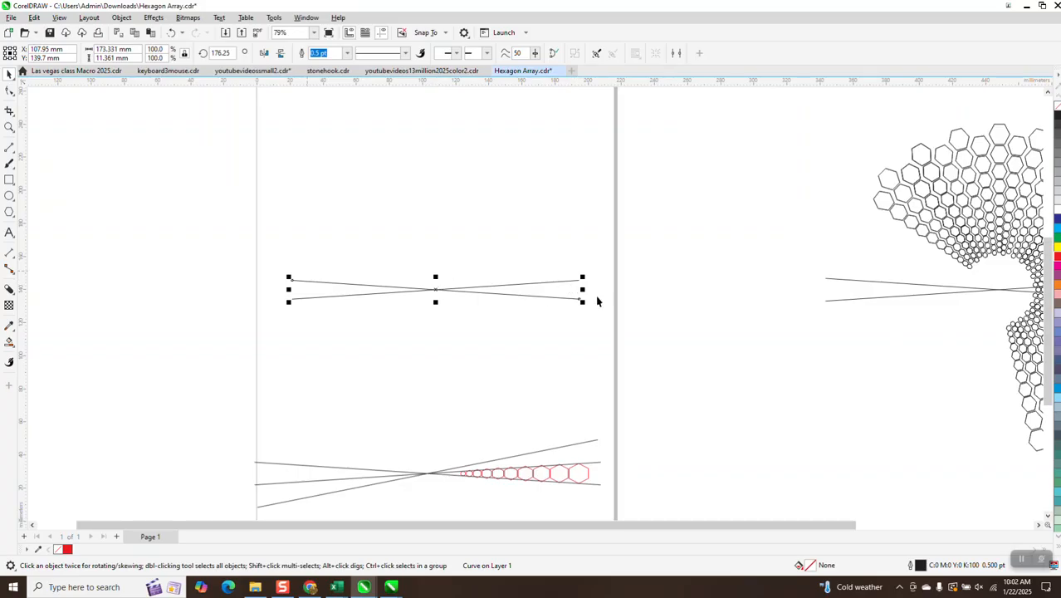
- Draw a polygon about 14 mm wide above the crossing lines and set its number of sides to 6
{"action": "left_click", "coordinate": [10, 127]}
{"action": "left_click_drag", "start_coordinate": [367, 236], "coordinate": [611, 359]}
{"action": "scroll", "coordinate": [342, 250], "scroll_direction": "down", "scroll_amount": 1}
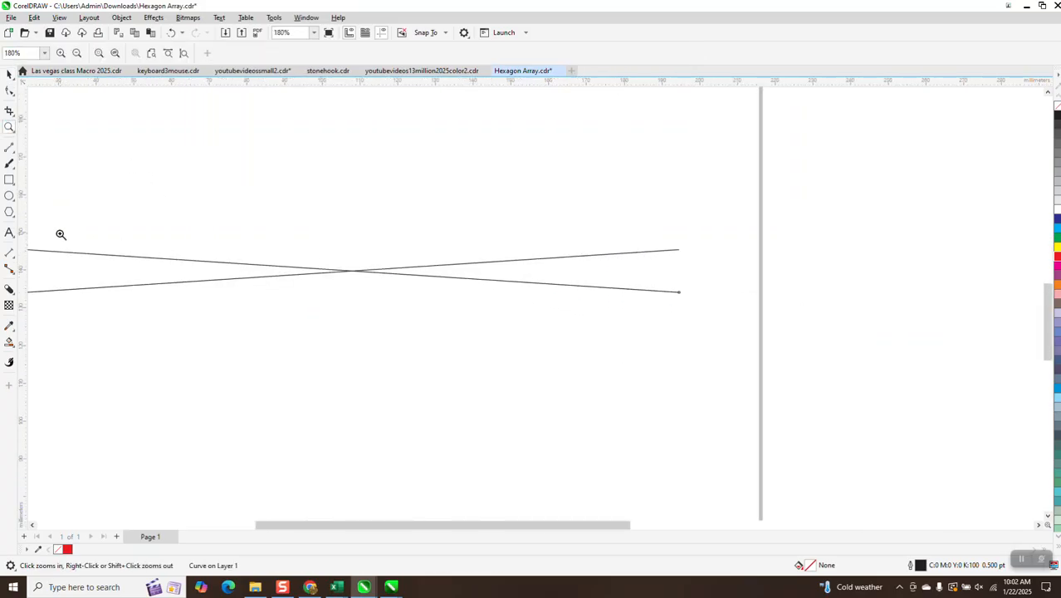
{"action": "left_click", "coordinate": [14, 218]}
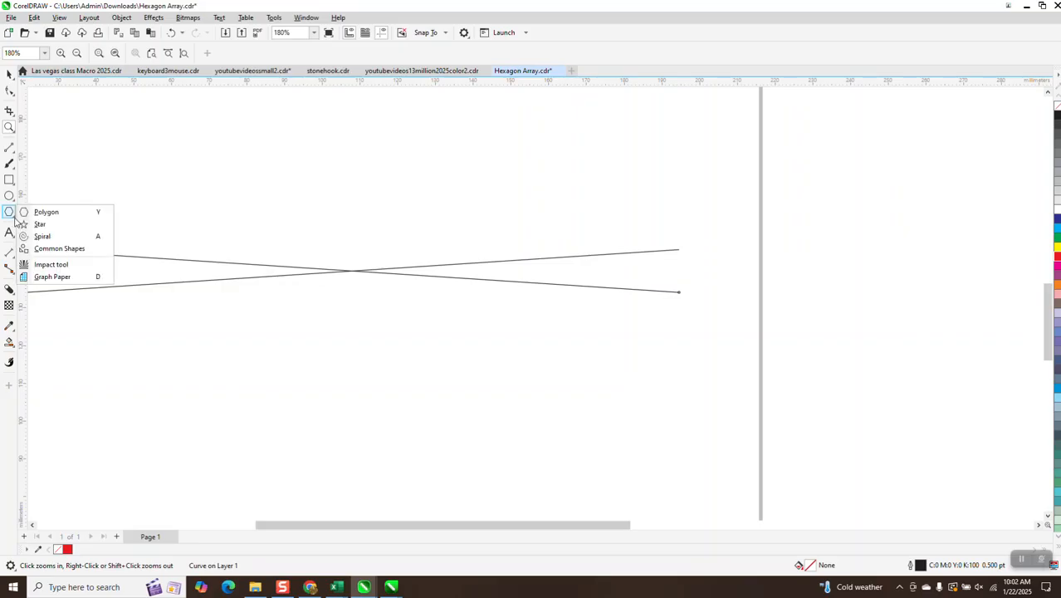
{"action": "left_click", "coordinate": [43, 215]}
{"action": "left_click_drag", "start_coordinate": [479, 157], "coordinate": [421, 210]}
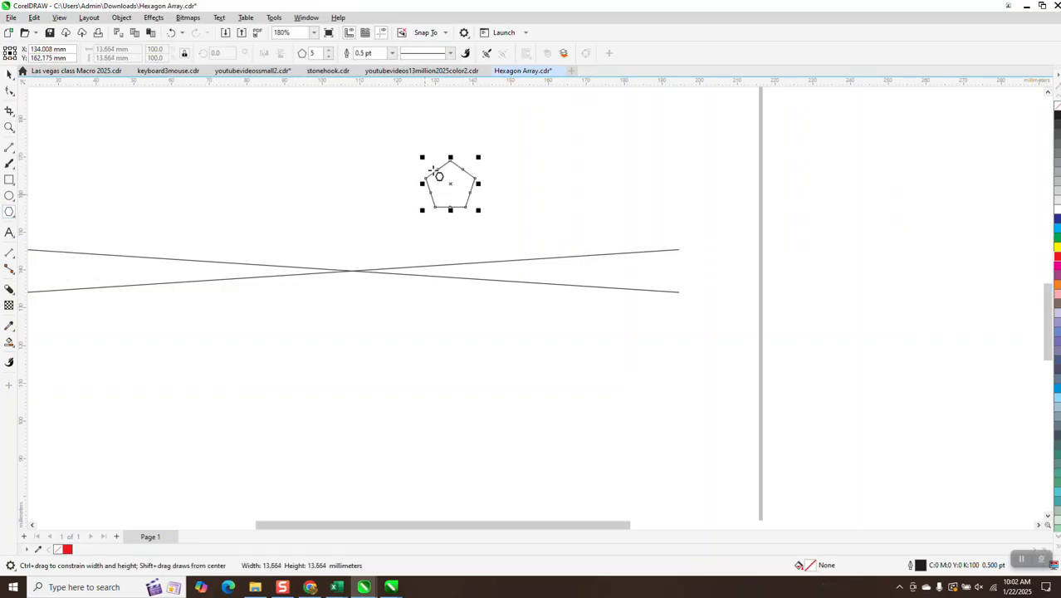
{"action": "left_click", "coordinate": [392, 53]}
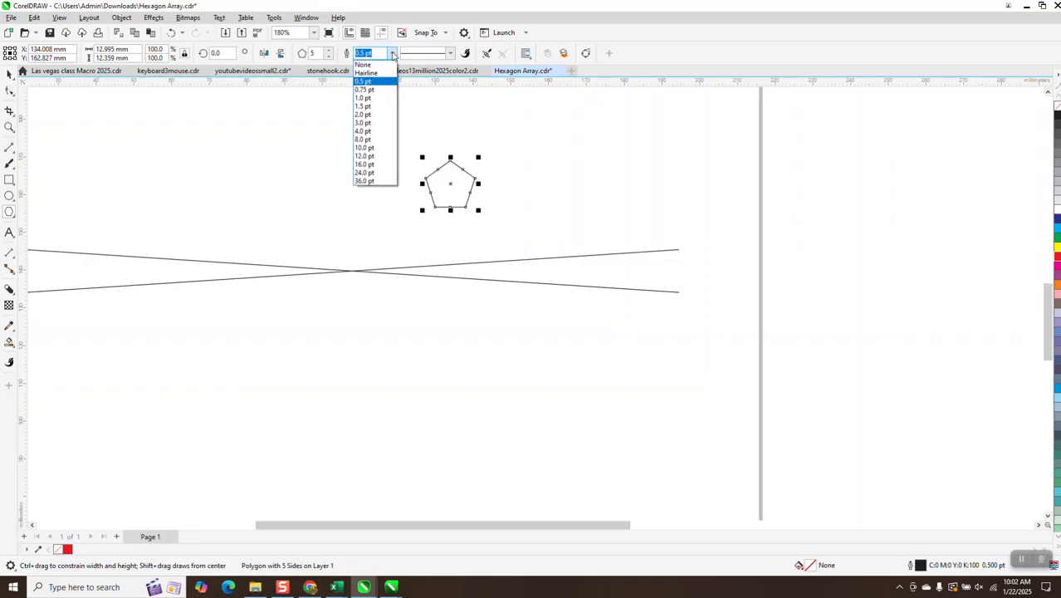
{"action": "left_click", "coordinate": [330, 51]}
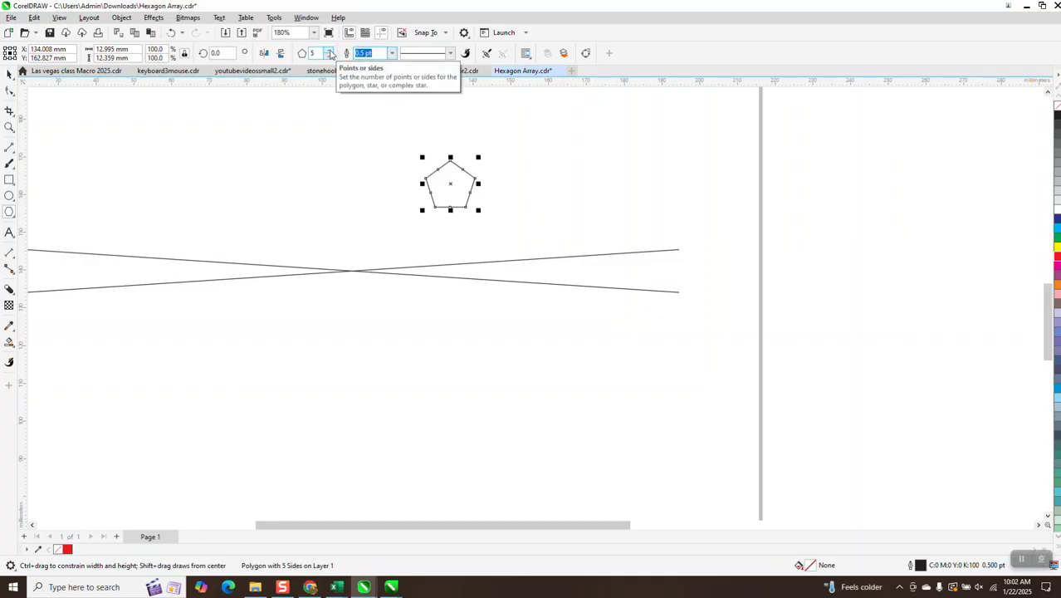
{"action": "left_click", "coordinate": [330, 49]}
- Move the hexagon between the crossing lines' right ends and scale it proportionally to about 9.6 by 11.1 mm to fit between them
{"action": "left_click", "coordinate": [10, 74]}
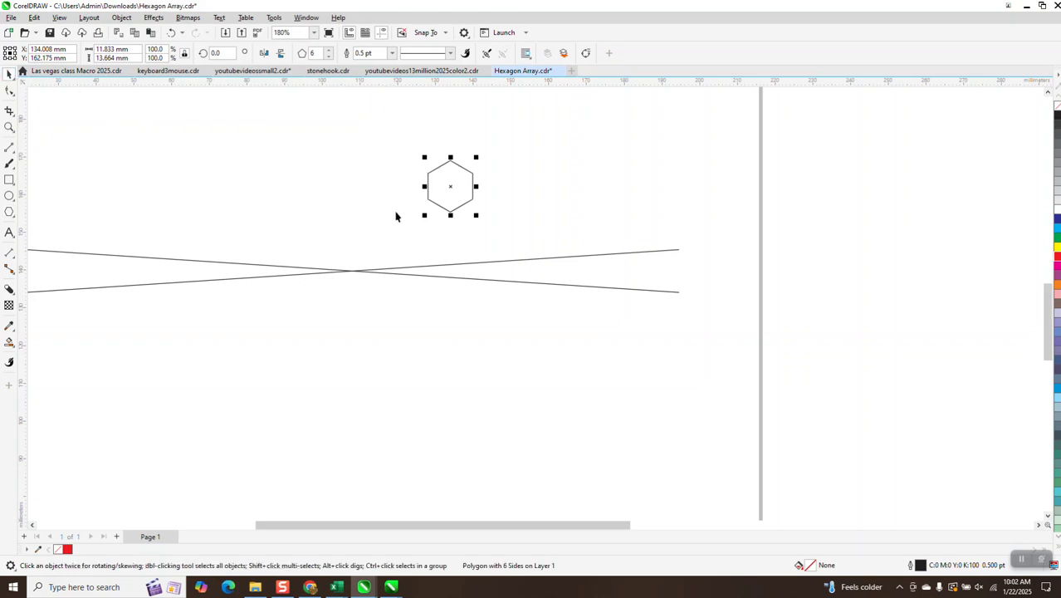
{"action": "left_click_drag", "start_coordinate": [442, 181], "coordinate": [676, 250]}
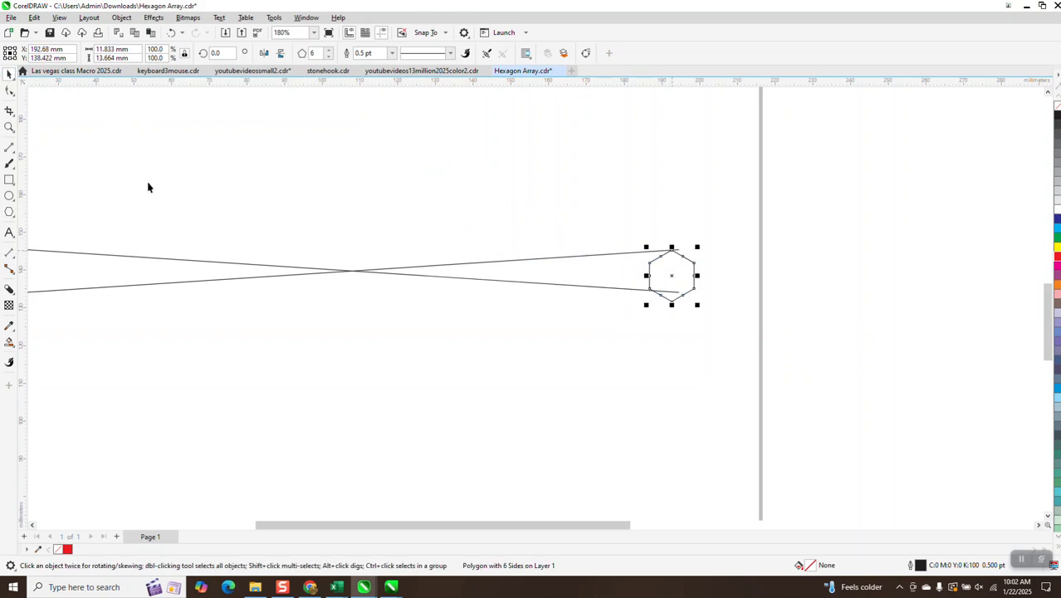
{"action": "left_click", "coordinate": [9, 127]}
{"action": "left_click", "coordinate": [703, 324]}
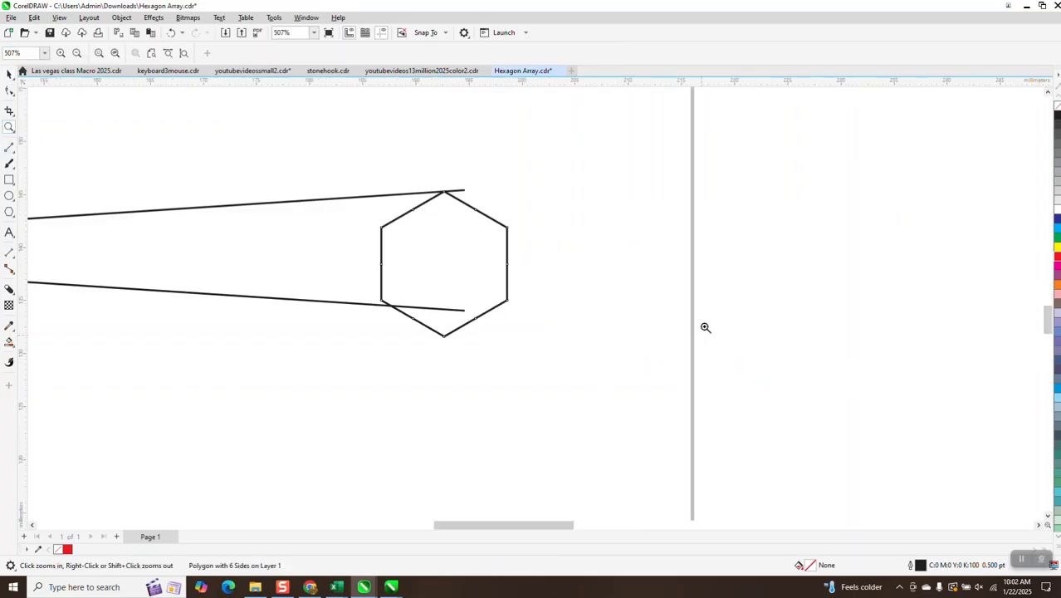
{"action": "left_click", "coordinate": [9, 73]}
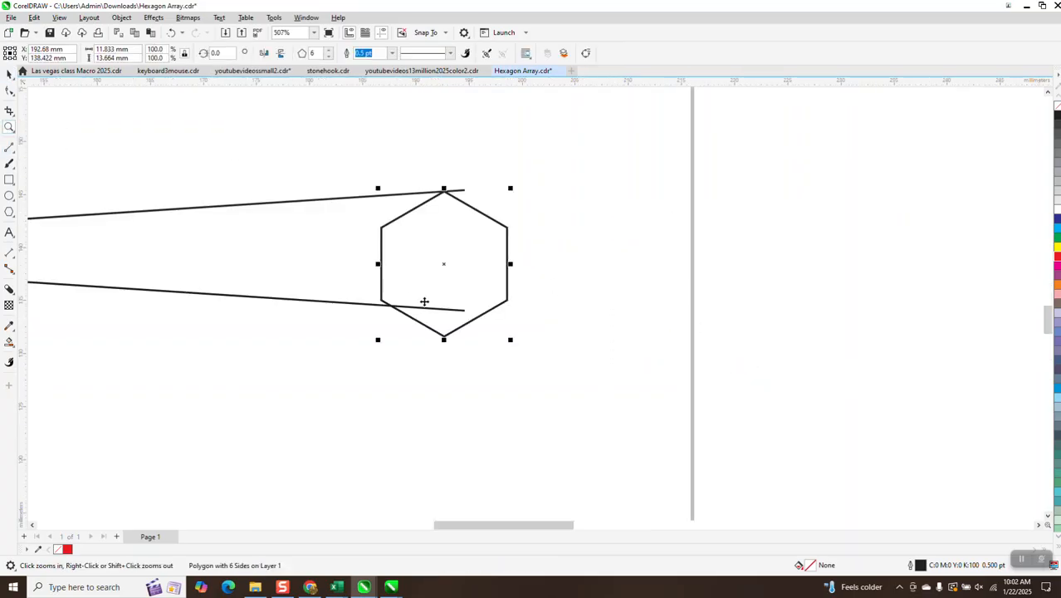
{"action": "left_click_drag", "start_coordinate": [512, 343], "coordinate": [495, 313]}
- Copy the hexagon to just right of the lines' crossing and scale the copy to about 2.6 by 3 mm between the lines
{"action": "scroll", "coordinate": [550, 308], "scroll_direction": "down", "scroll_amount": 4}
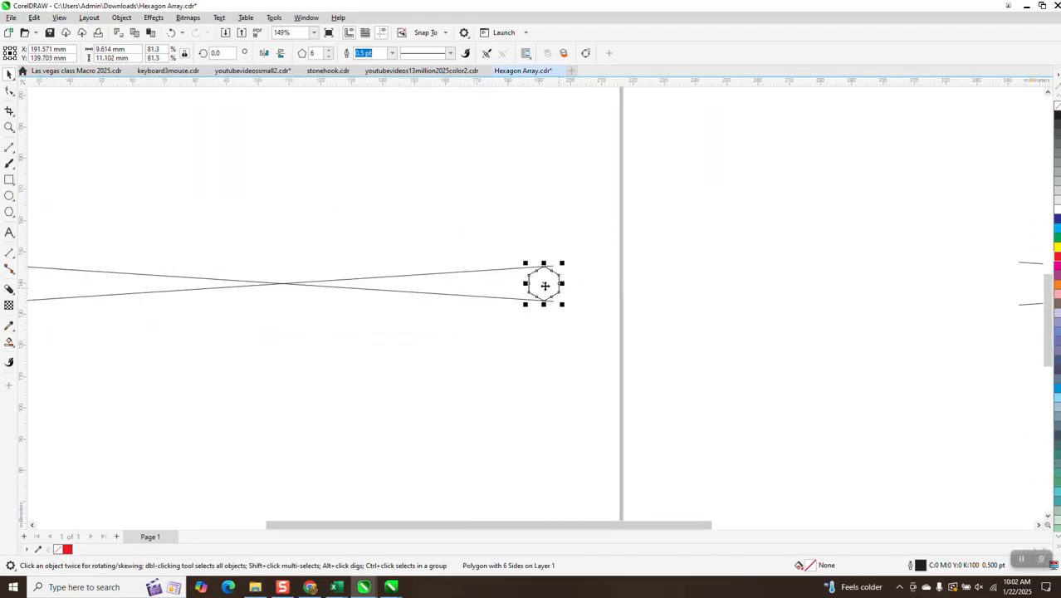
{"action": "left_click_drag", "start_coordinate": [542, 283], "coordinate": [350, 286]}
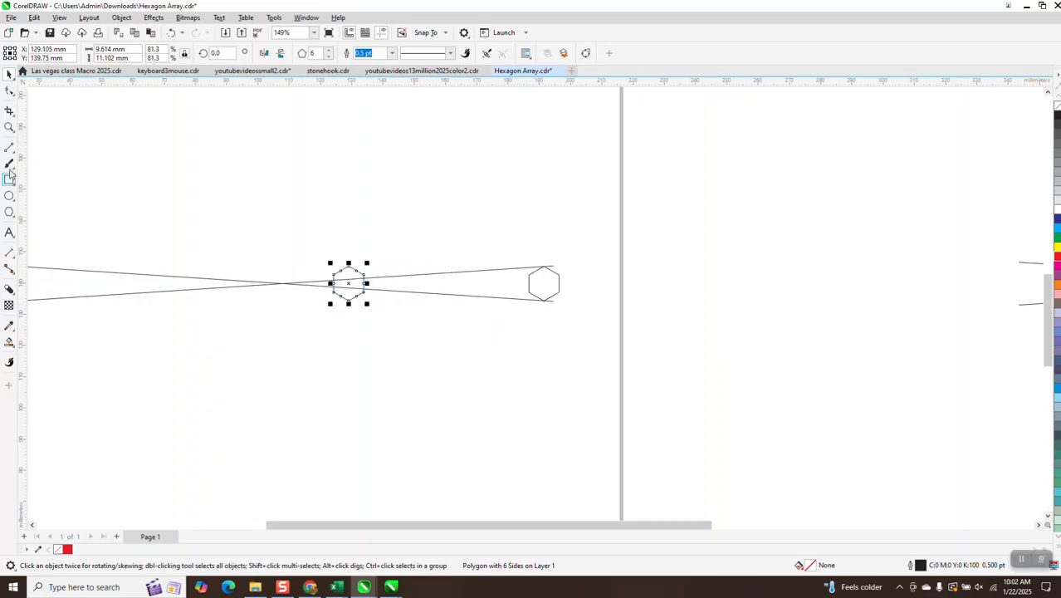
{"action": "left_click", "coordinate": [9, 127]}
{"action": "left_click_drag", "start_coordinate": [303, 224], "coordinate": [440, 351]}
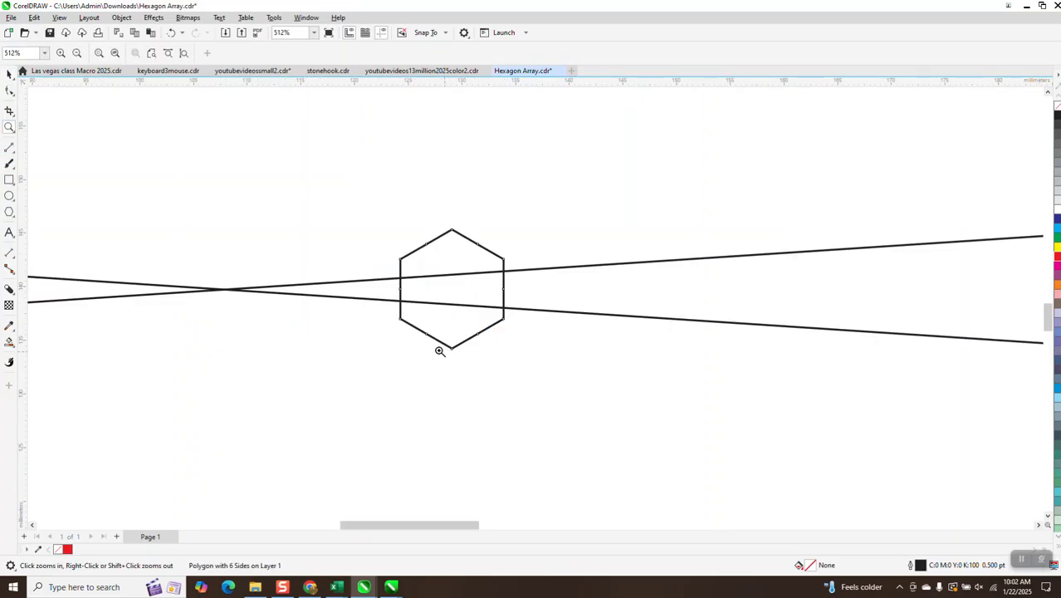
{"action": "left_click", "coordinate": [9, 73]}
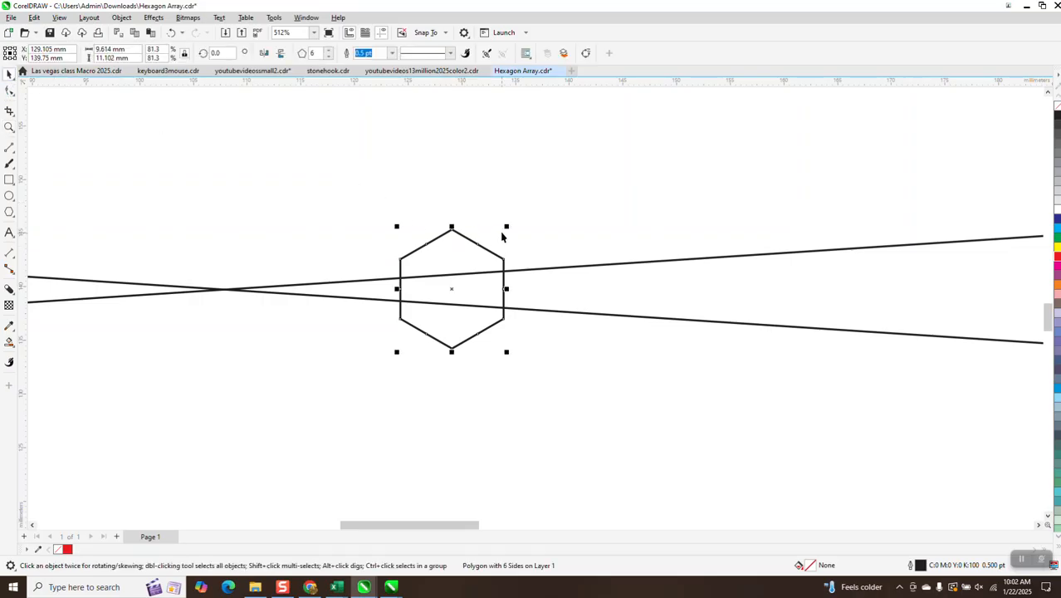
{"action": "left_click_drag", "start_coordinate": [509, 225], "coordinate": [486, 267]}
- Set the outline width of the small hexagon, the large hexagon and both crossing lines to Hairline
{"action": "scroll", "coordinate": [301, 325], "scroll_direction": "down", "scroll_amount": 2}
{"action": "scroll", "coordinate": [383, 267], "scroll_direction": "down", "scroll_amount": 5}
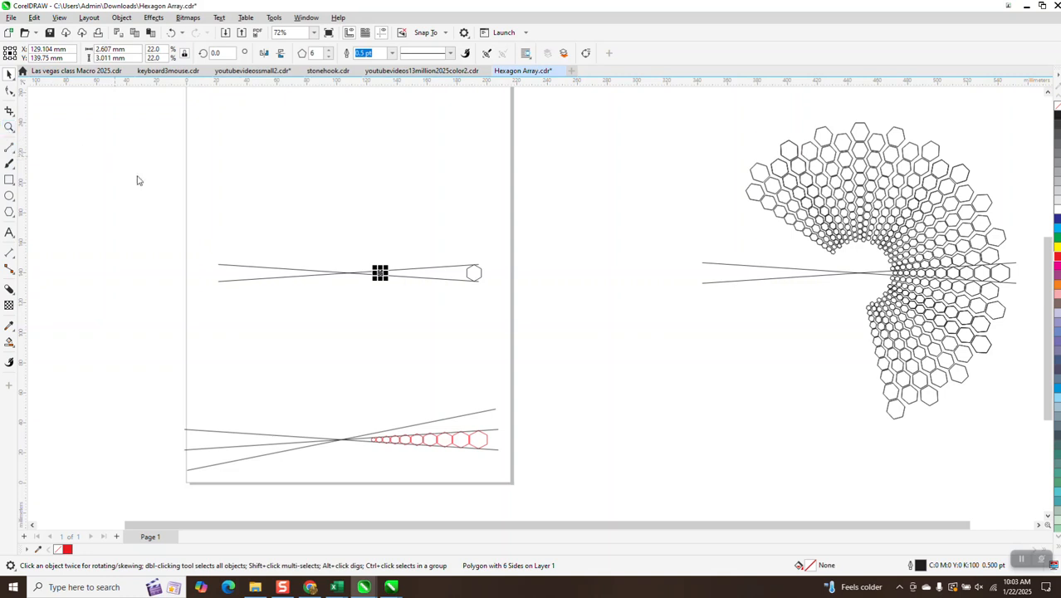
{"action": "key", "text": "F12"}
{"action": "left_click", "coordinate": [462, 222]}
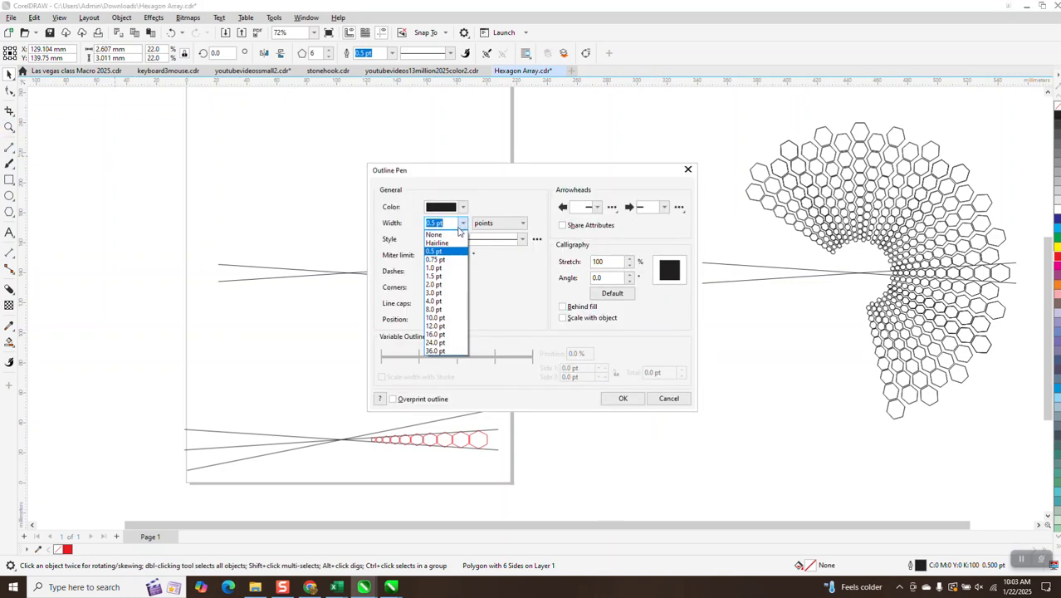
{"action": "left_click", "coordinate": [456, 252]}
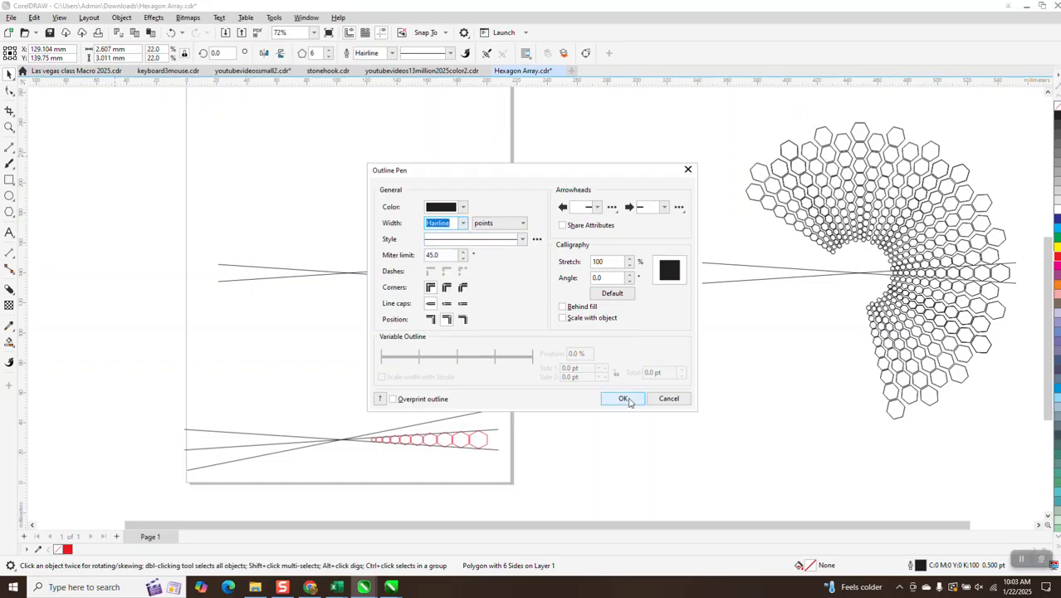
{"action": "left_click", "coordinate": [623, 398]}
{"action": "left_click_drag", "start_coordinate": [525, 338], "coordinate": [585, 348]}
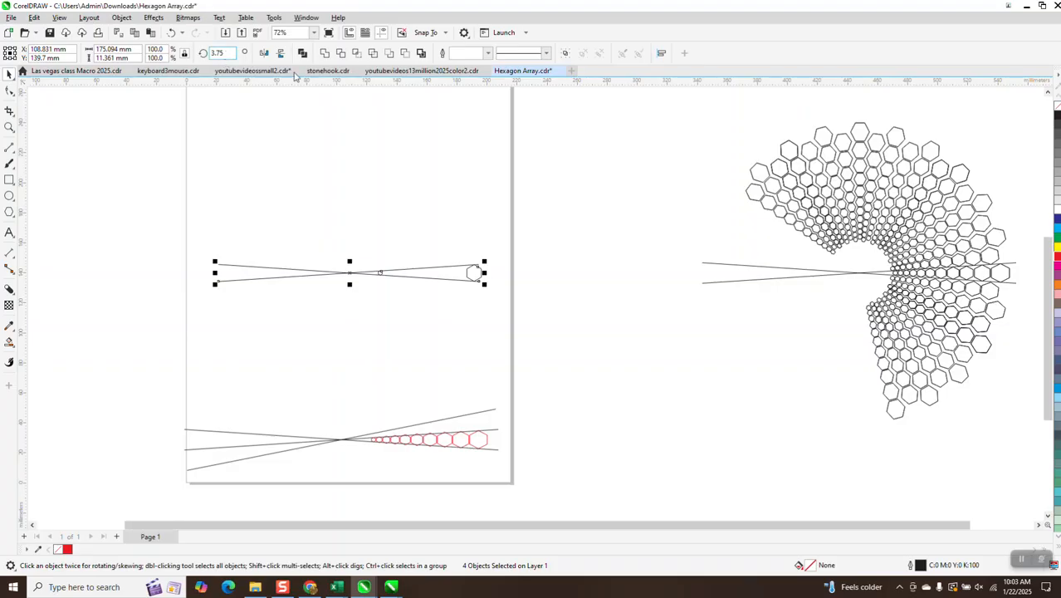
{"action": "left_click", "coordinate": [488, 52]}
{"action": "left_click", "coordinate": [465, 64]}
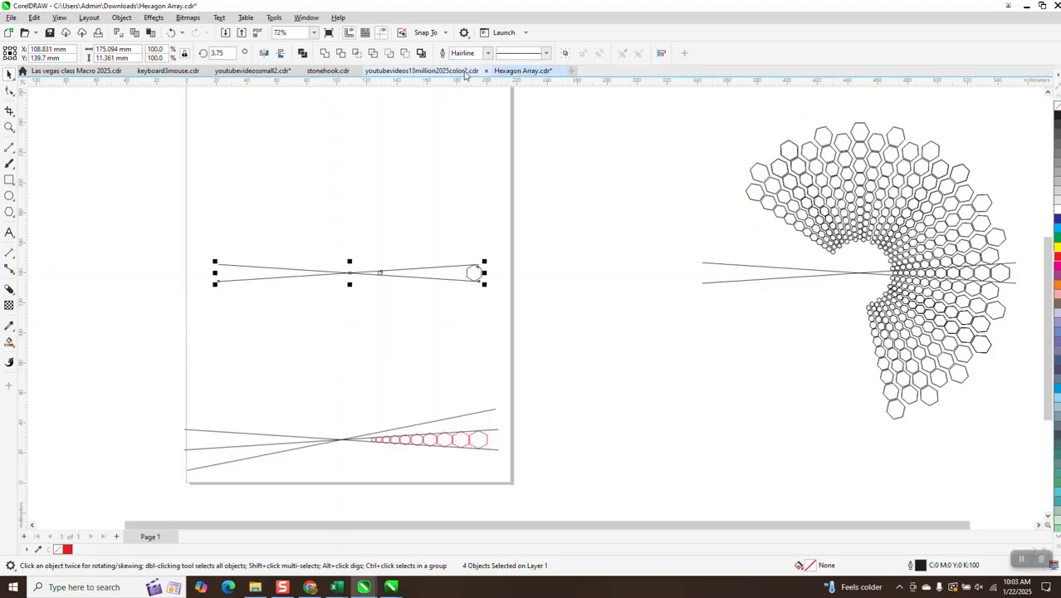
- Select the small and large hexagons and apply a Blend with 8 steps between them
{"action": "left_click", "coordinate": [9, 126]}
{"action": "left_click_drag", "start_coordinate": [357, 230], "coordinate": [662, 382]}
{"action": "left_click", "coordinate": [9, 73]}
{"action": "left_click", "coordinate": [158, 174]}
{"action": "left_click_drag", "start_coordinate": [149, 169], "coordinate": [461, 246]}
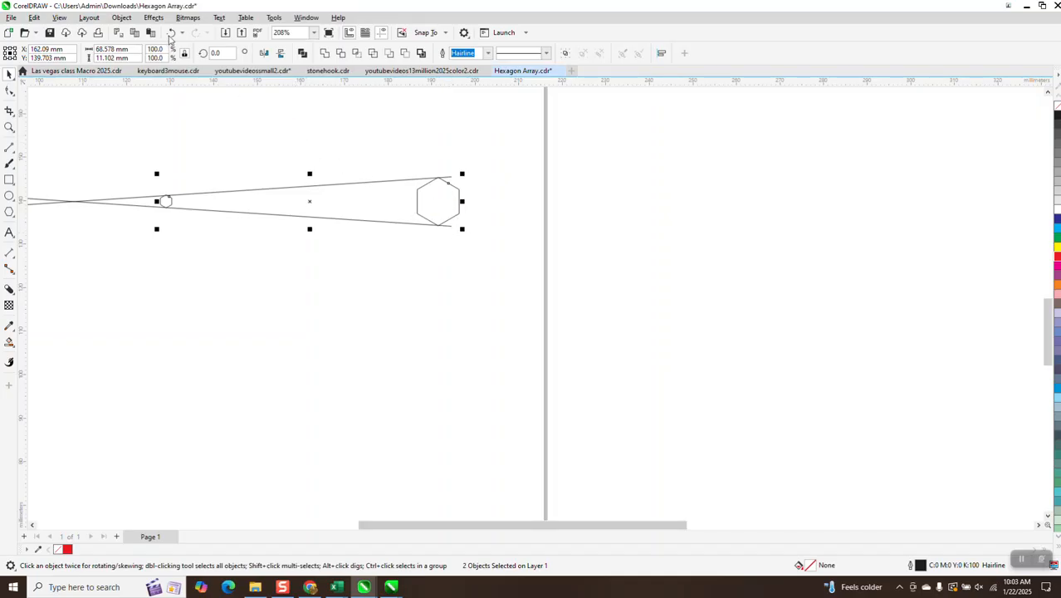
{"action": "left_click", "coordinate": [153, 18]}
{"action": "left_click", "coordinate": [165, 258]}
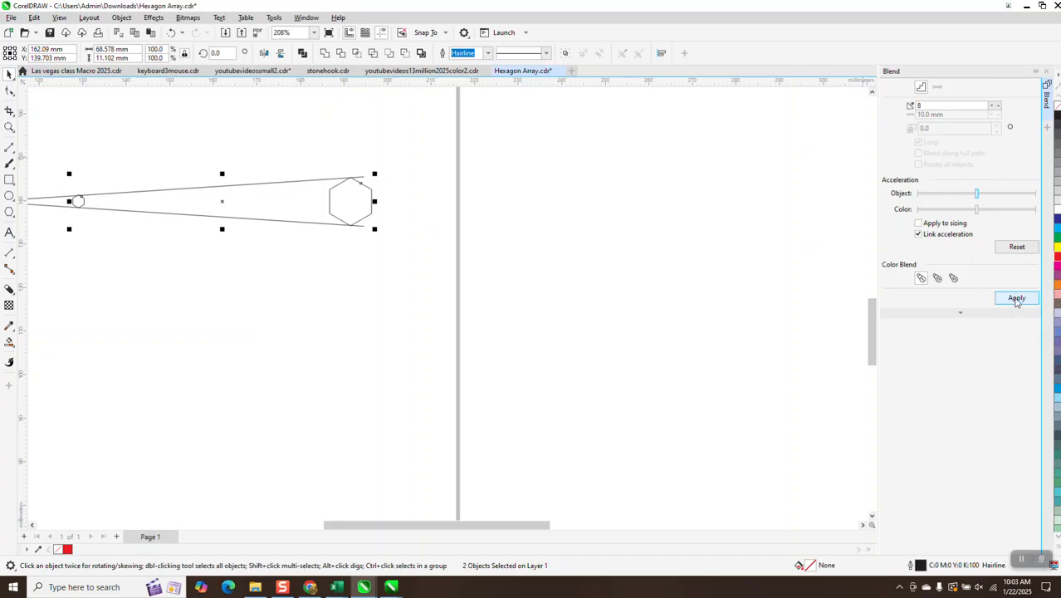
{"action": "left_click", "coordinate": [1016, 298]}
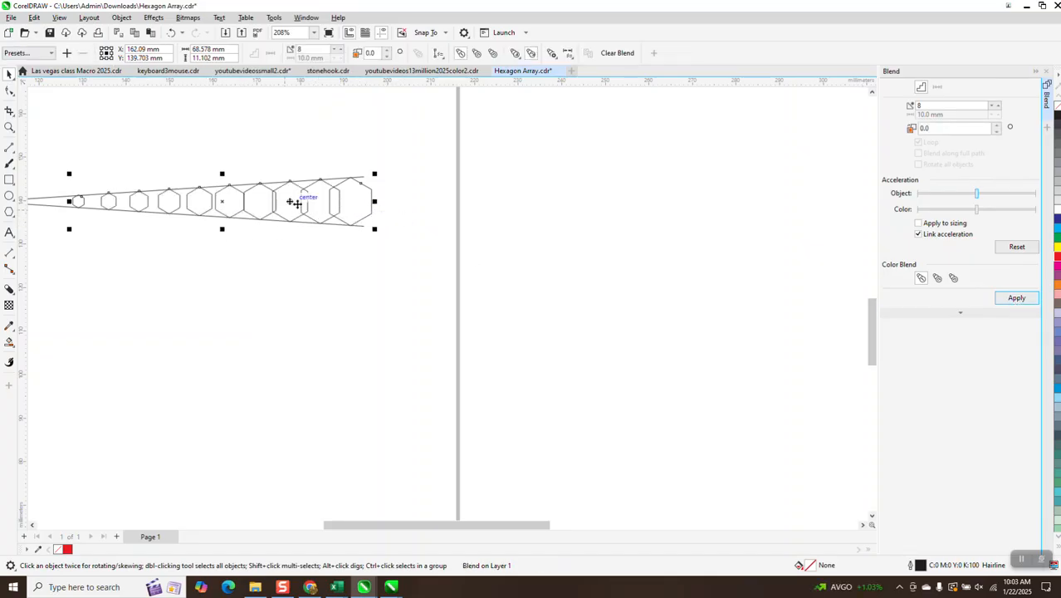
- Break the hexagon blend apart and ungroup the resulting objects into individual hexagons
{"action": "scroll", "coordinate": [255, 208], "scroll_direction": "down", "scroll_amount": 1}
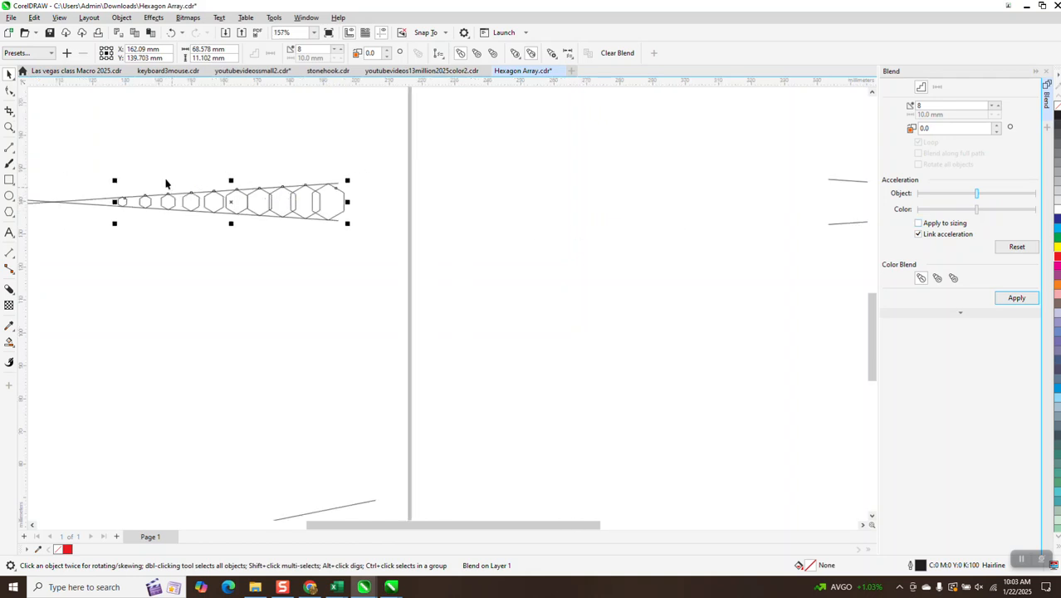
{"action": "left_click_drag", "start_coordinate": [115, 162], "coordinate": [298, 243]}
{"action": "left_click", "coordinate": [121, 17]}
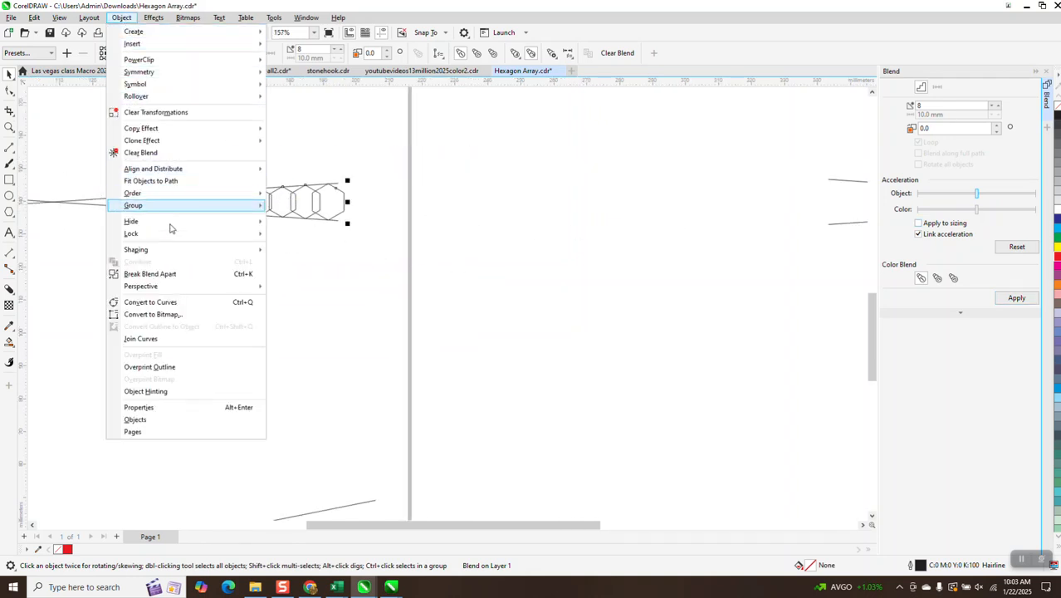
{"action": "left_click", "coordinate": [181, 274]}
{"action": "left_click_drag", "start_coordinate": [104, 156], "coordinate": [371, 270]}
{"action": "left_click", "coordinate": [121, 17]}
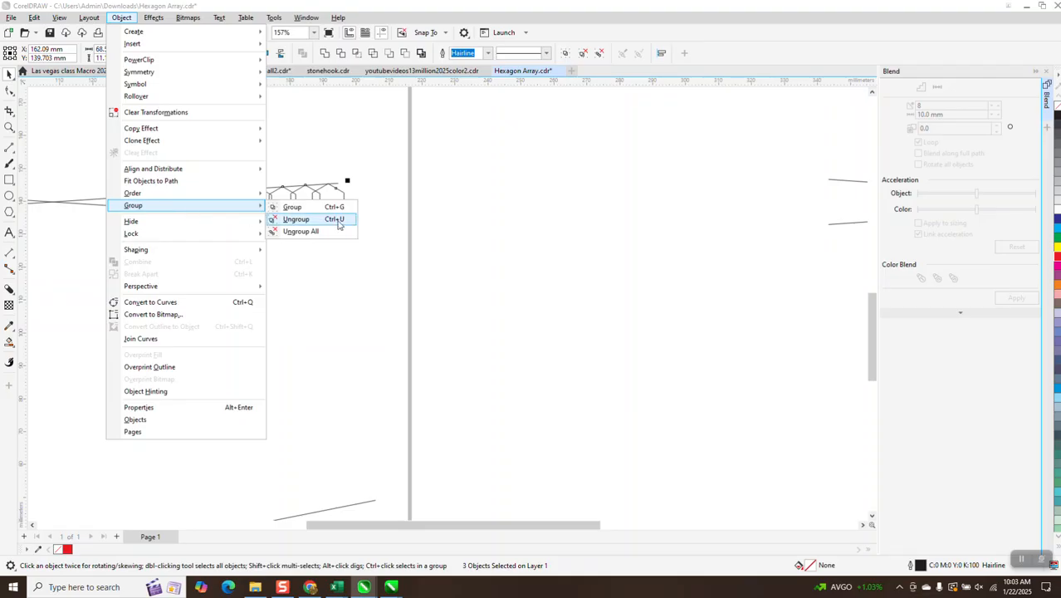
{"action": "left_click", "coordinate": [317, 228]}
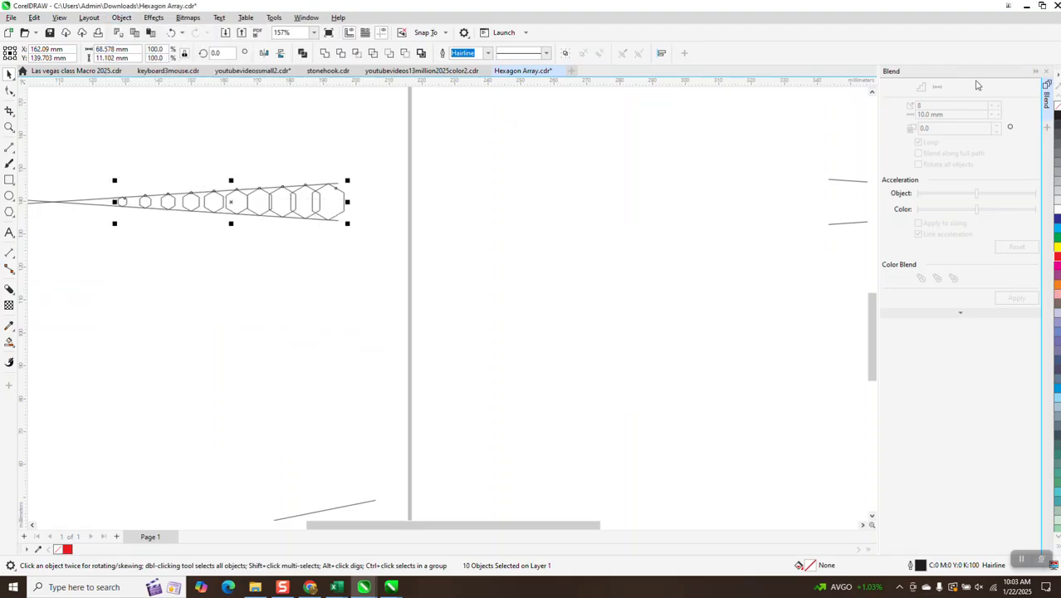
- Distribute the ten selected hexagons so the horizontal gaps between them are equal
{"action": "left_click", "coordinate": [1047, 72]}
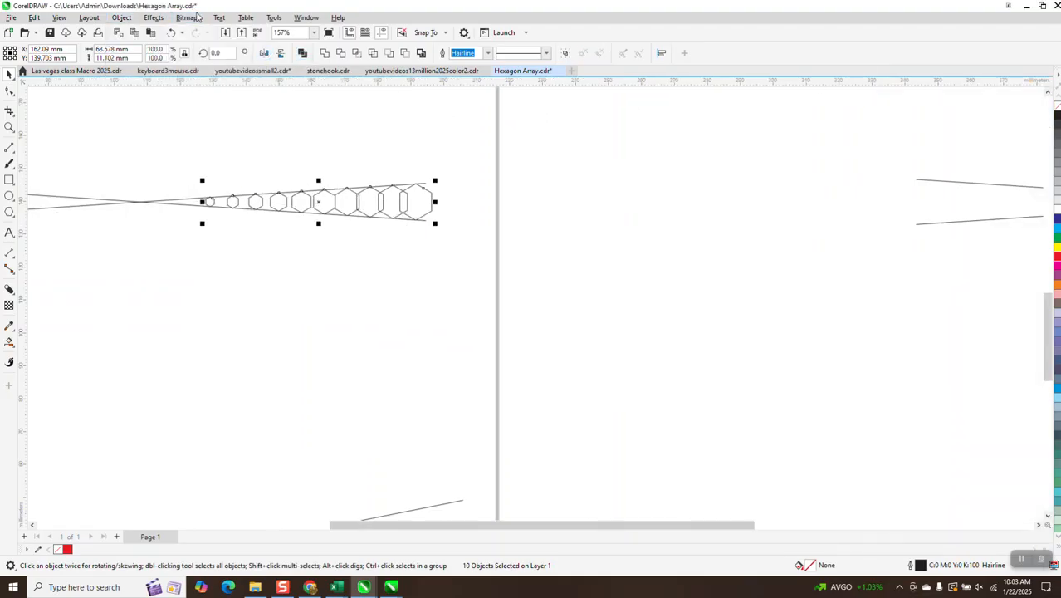
{"action": "left_click", "coordinate": [303, 18]}
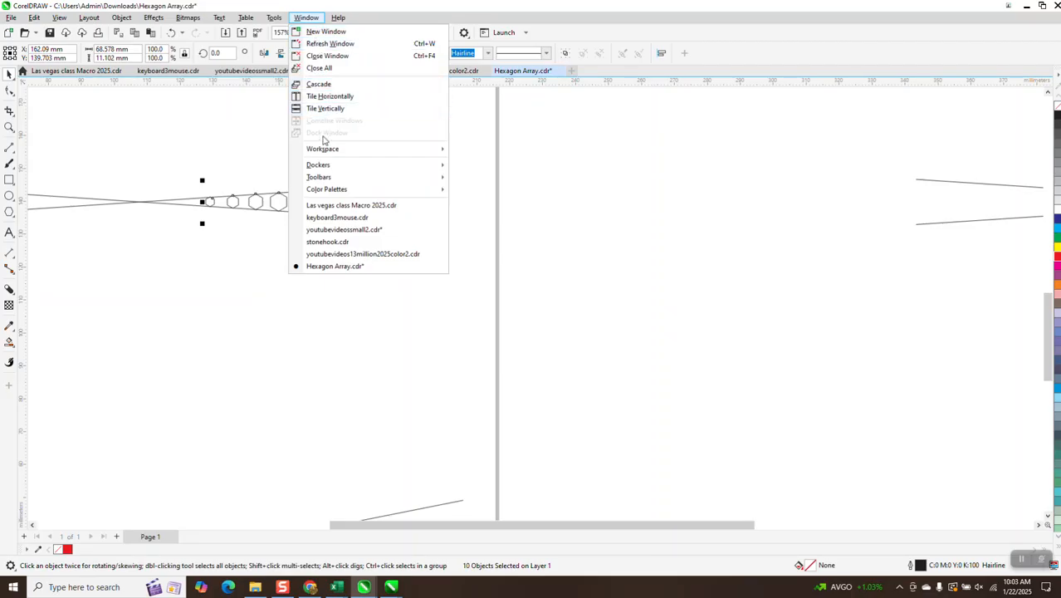
{"action": "mouse_move", "coordinate": [328, 165]}
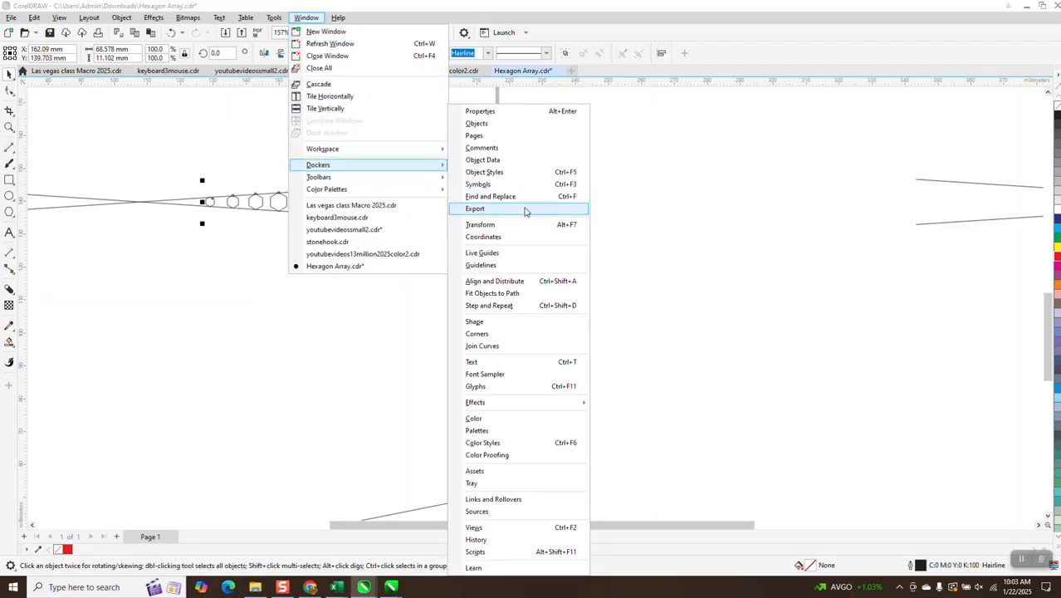
{"action": "left_click", "coordinate": [502, 282]}
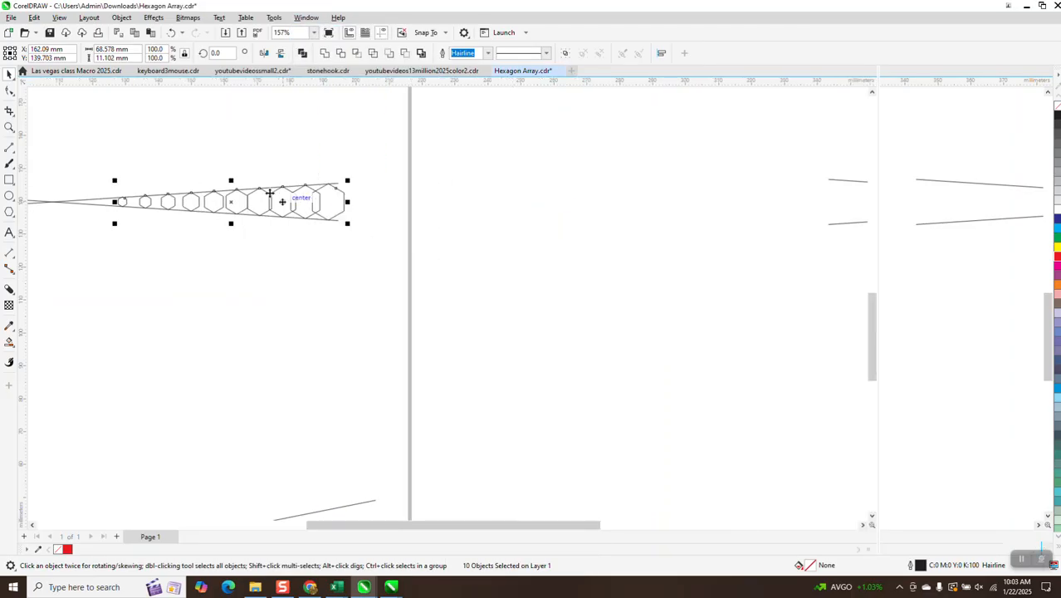
{"action": "left_click_drag", "start_coordinate": [116, 164], "coordinate": [352, 256]}
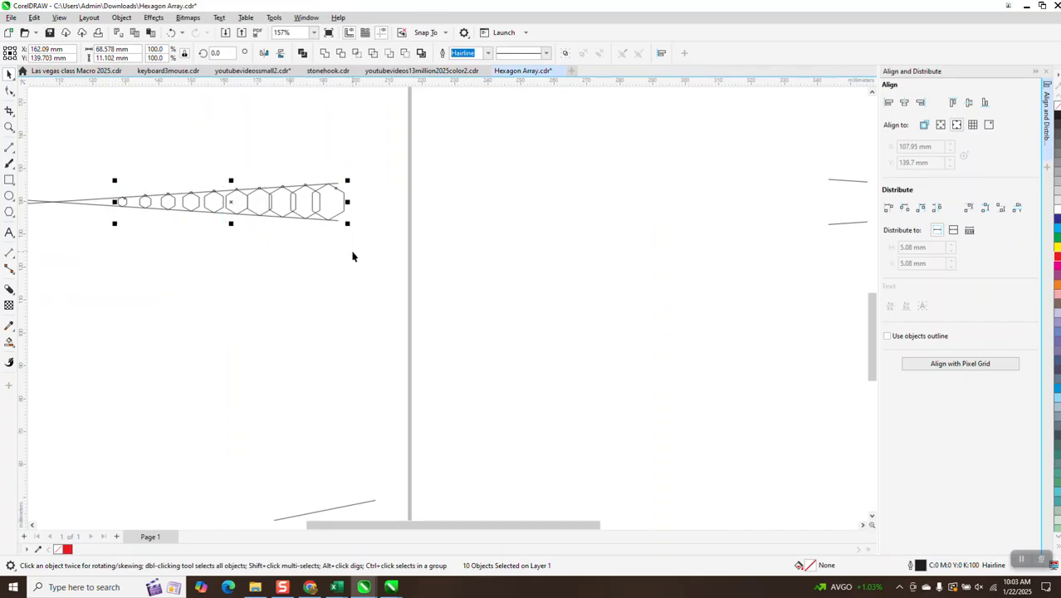
{"action": "left_click", "coordinate": [937, 208]}
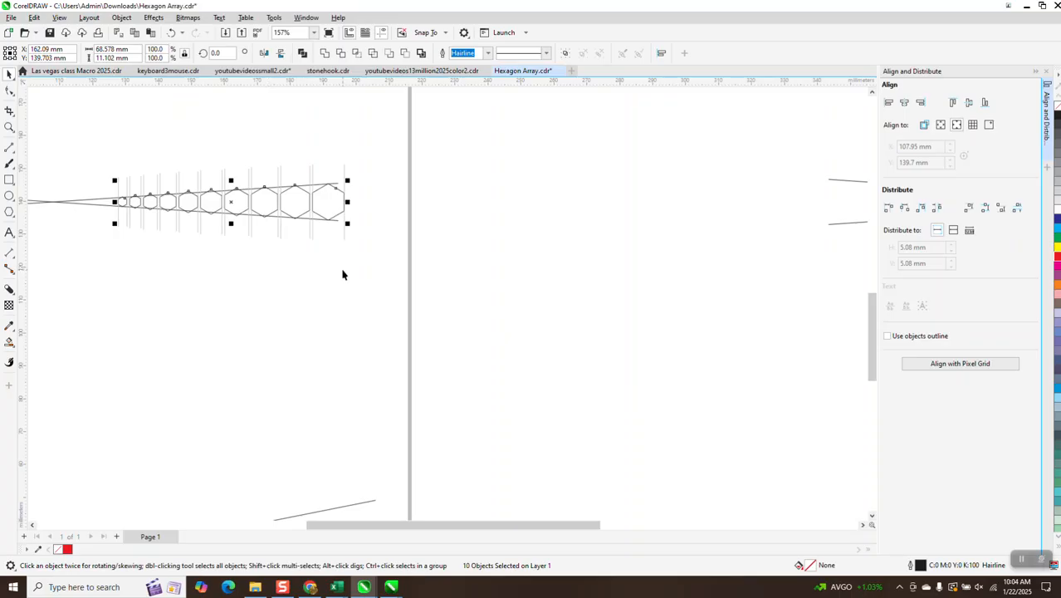
- Group the ten evenly spaced hexagons into one object
{"action": "left_click", "coordinate": [8, 127]}
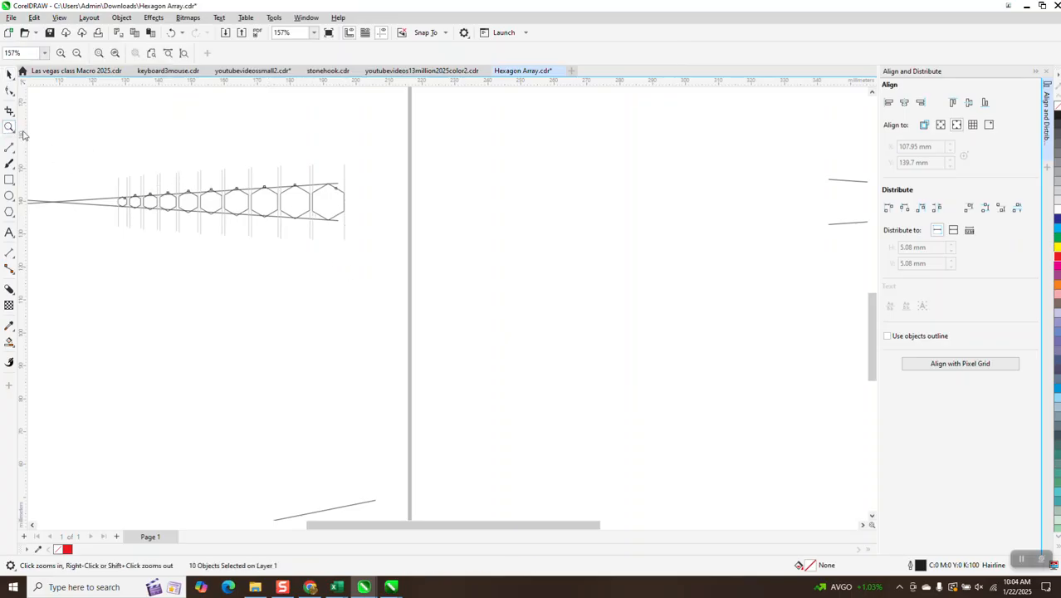
{"action": "left_click_drag", "start_coordinate": [71, 151], "coordinate": [423, 276]}
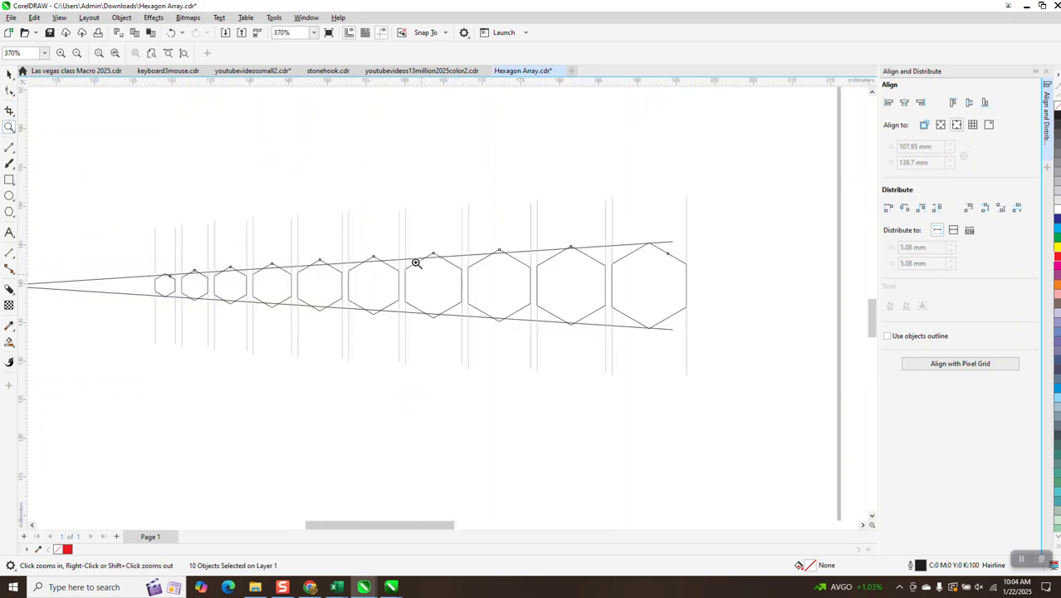
{"action": "right_click", "coordinate": [415, 262]}
{"action": "left_click", "coordinate": [9, 73]}
{"action": "scroll", "coordinate": [426, 320], "scroll_direction": "down", "scroll_amount": 3}
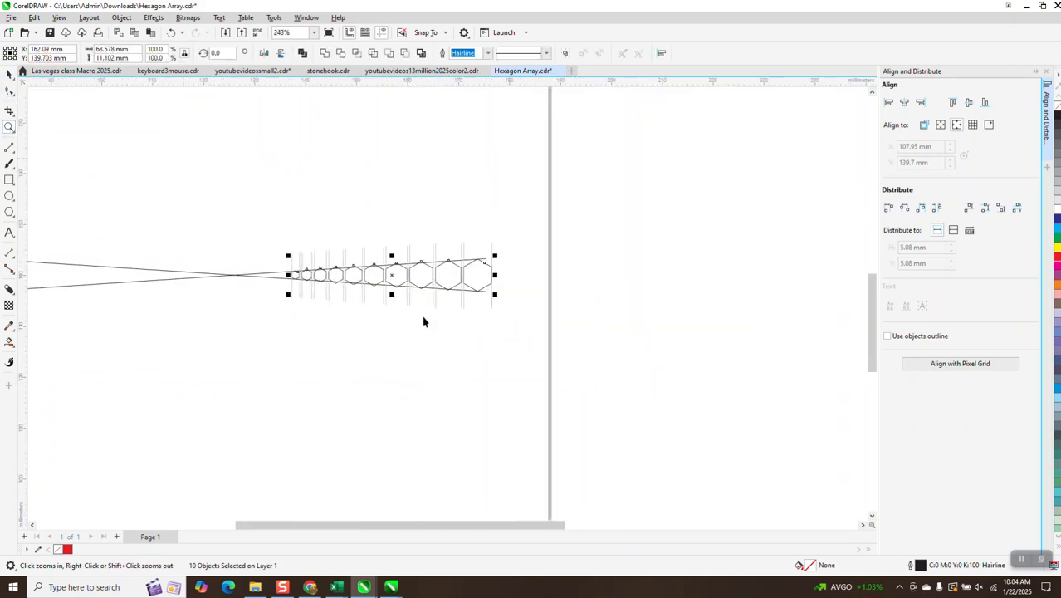
{"action": "left_click_drag", "start_coordinate": [439, 353], "coordinate": [440, 355]}
{"action": "key", "text": "ctrl+g"}
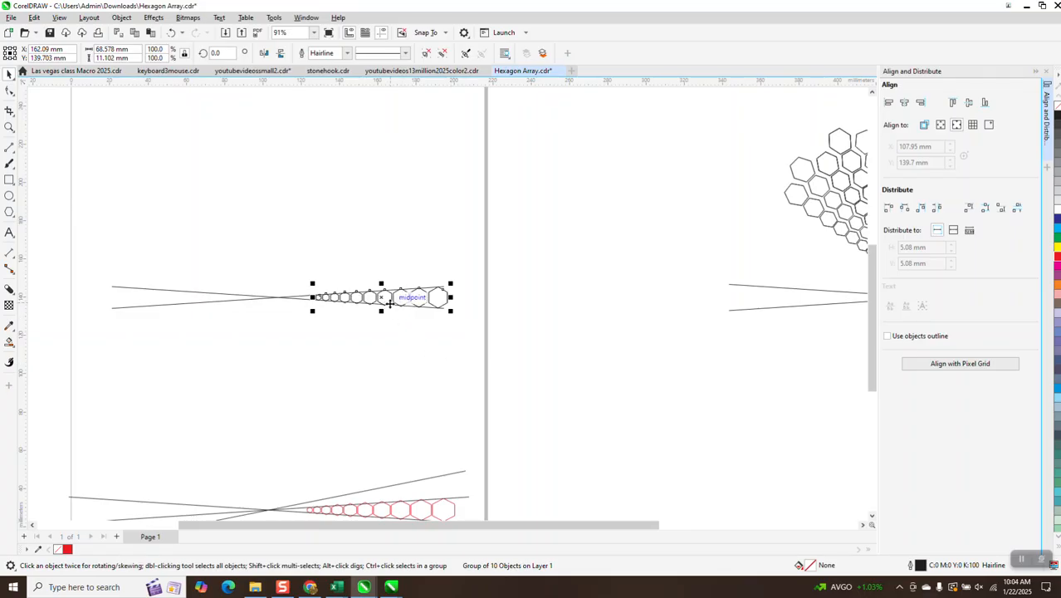
- Move the hexagon group's rotation center to the point where the two lines cross
{"action": "key", "text": "alt+c"}
{"action": "left_click", "coordinate": [376, 240]}
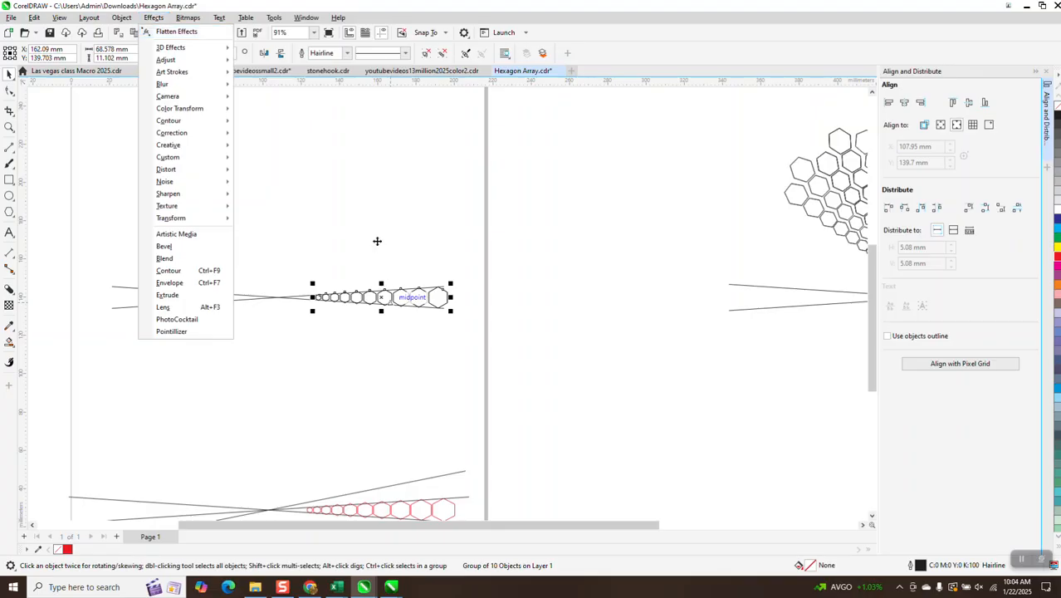
{"action": "left_click", "coordinate": [390, 300]}
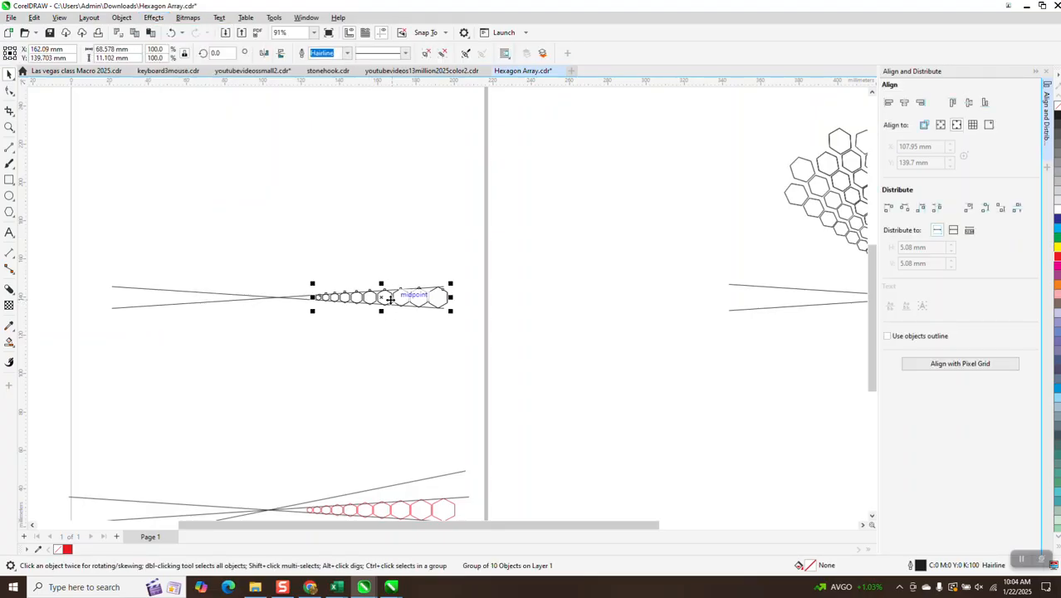
{"action": "left_click", "coordinate": [382, 297]}
{"action": "left_click_drag", "start_coordinate": [381, 297], "coordinate": [279, 296]}
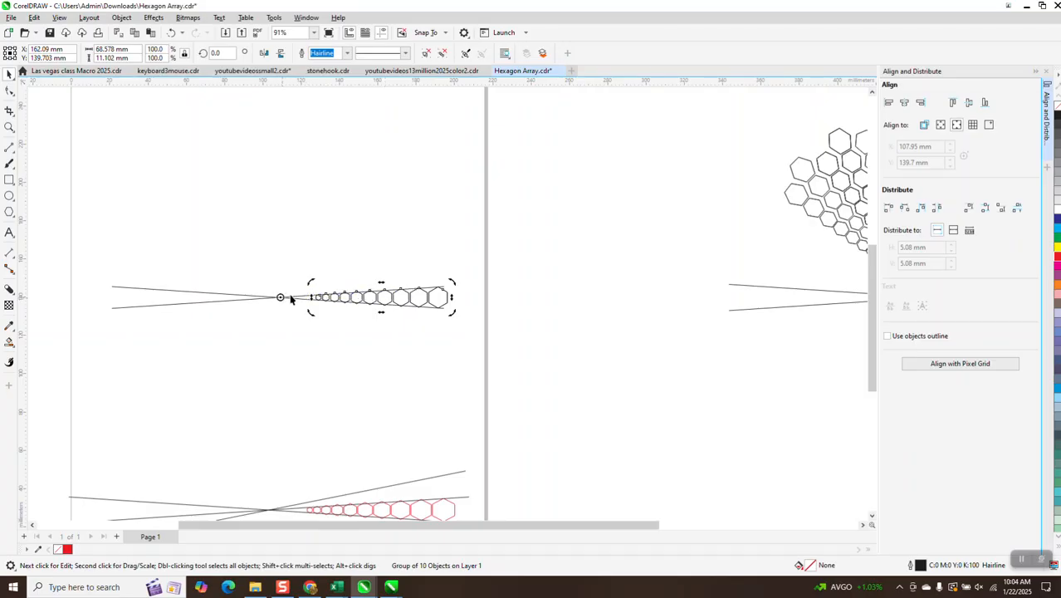
- Add a vertical guideline, with guidelines shown, and center it on the page through the lines' crossing
{"action": "left_click", "coordinate": [9, 127]}
{"action": "left_click_drag", "start_coordinate": [176, 209], "coordinate": [561, 389]}
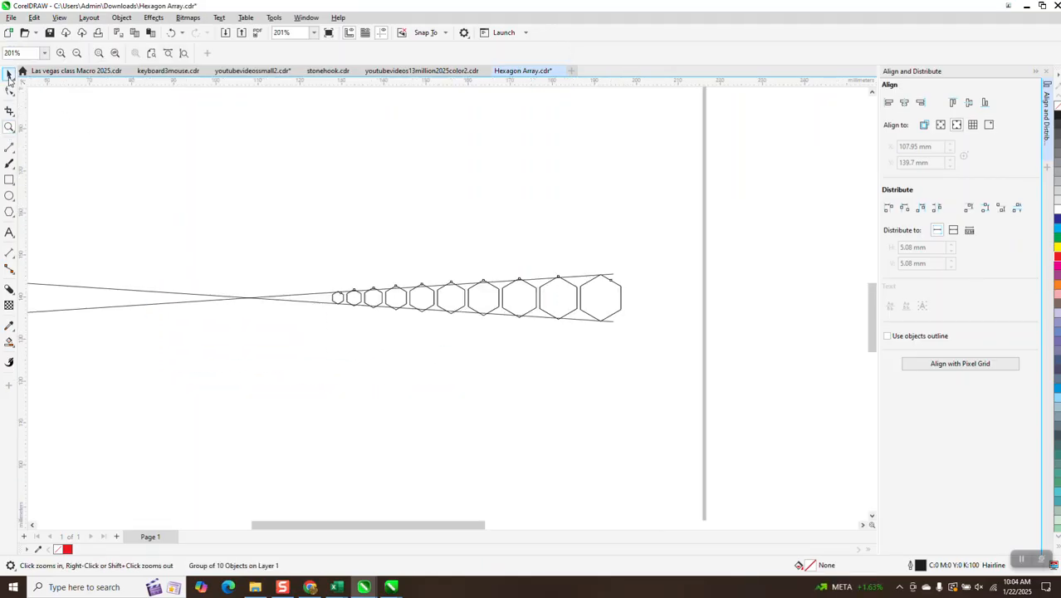
{"action": "left_click", "coordinate": [9, 74]}
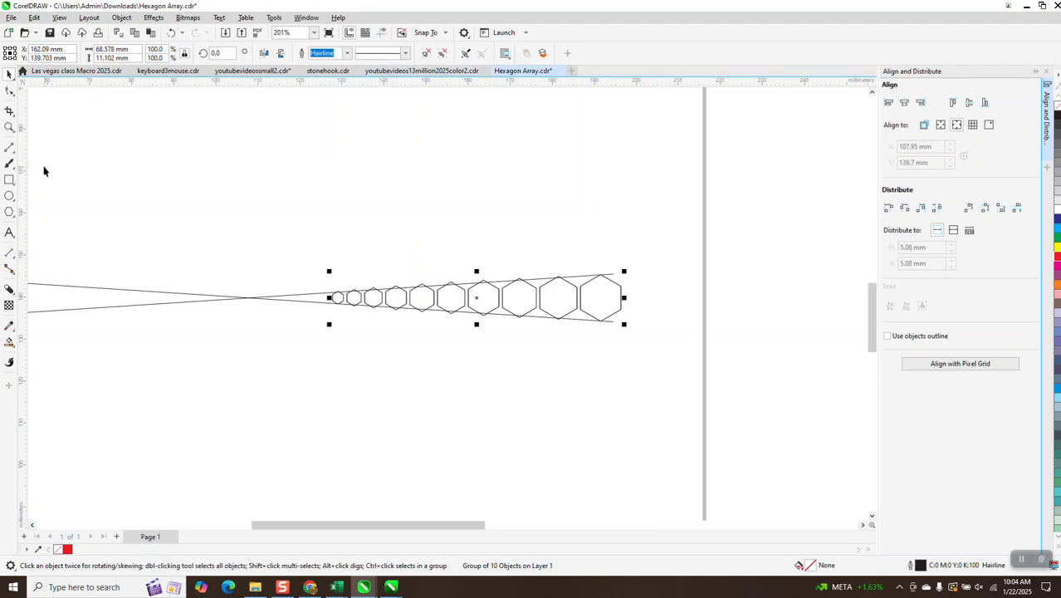
{"action": "left_click_drag", "start_coordinate": [25, 168], "coordinate": [131, 193]}
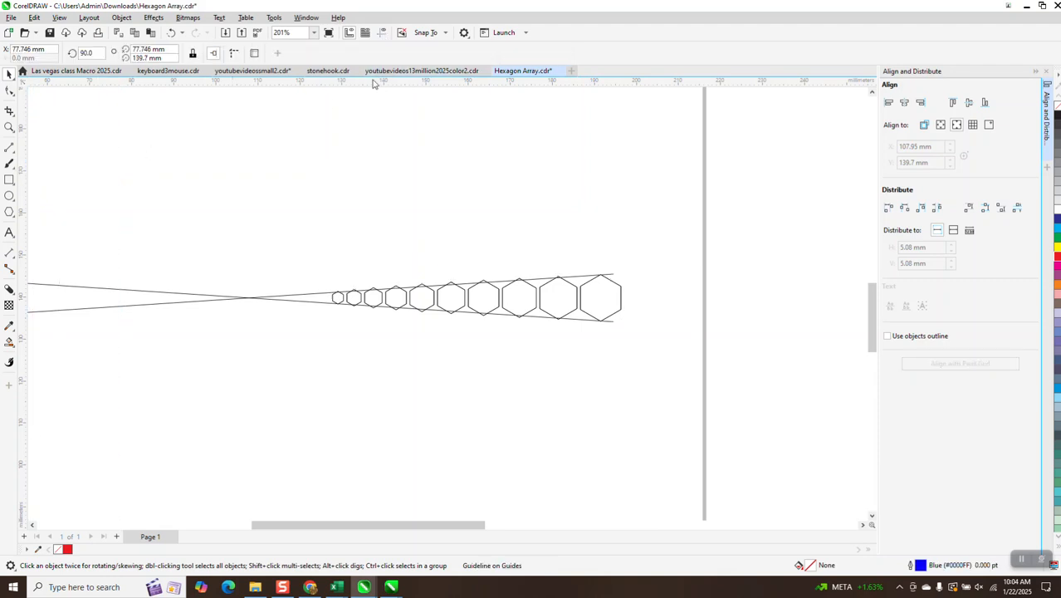
{"action": "left_click", "coordinate": [380, 33]}
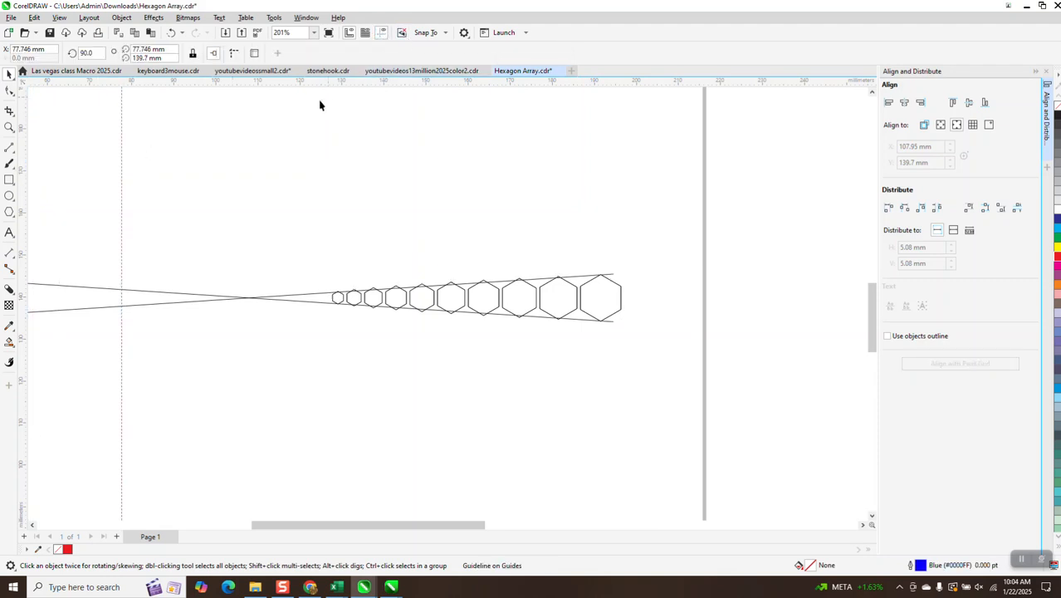
{"action": "left_click", "coordinate": [120, 202]}
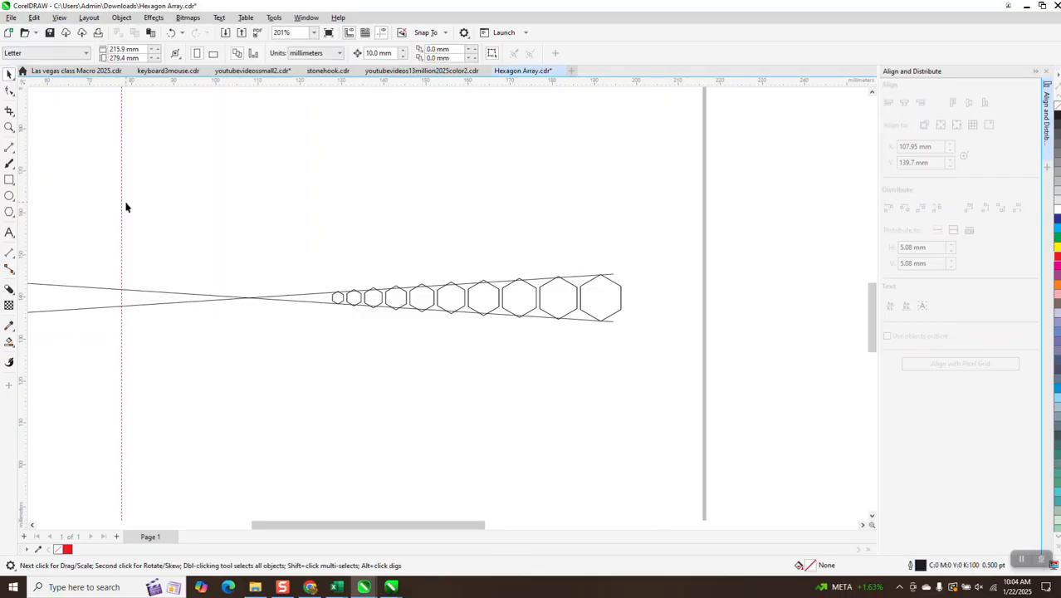
{"action": "left_click", "coordinate": [123, 199]}
{"action": "key", "text": "p"}
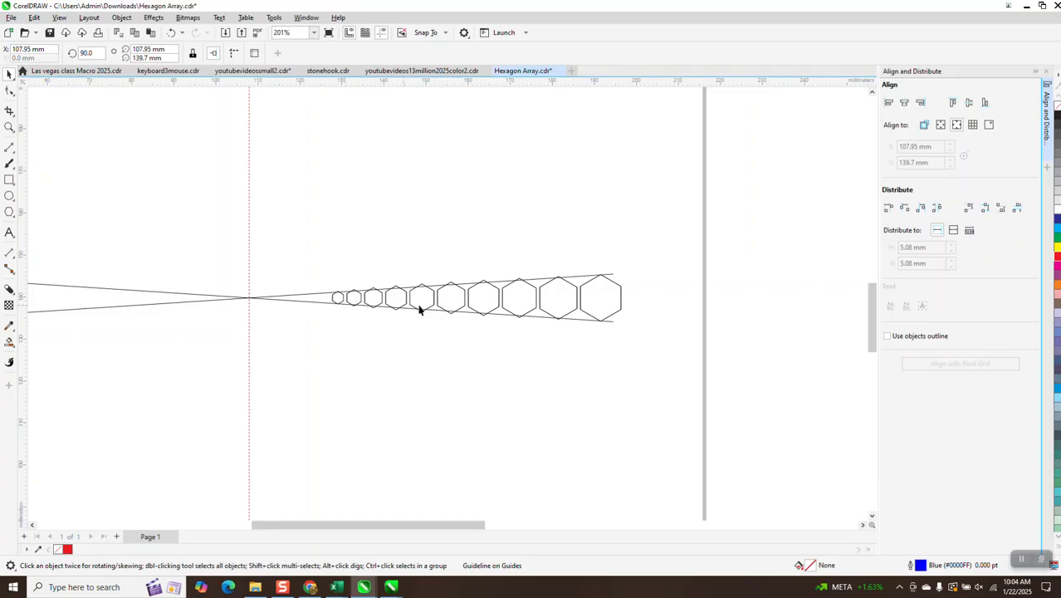
- Rotate a copy of the hexagon group by 7.5 degrees about the lines' crossing
{"action": "left_click", "coordinate": [467, 300]}
{"action": "left_click", "coordinate": [466, 297]}
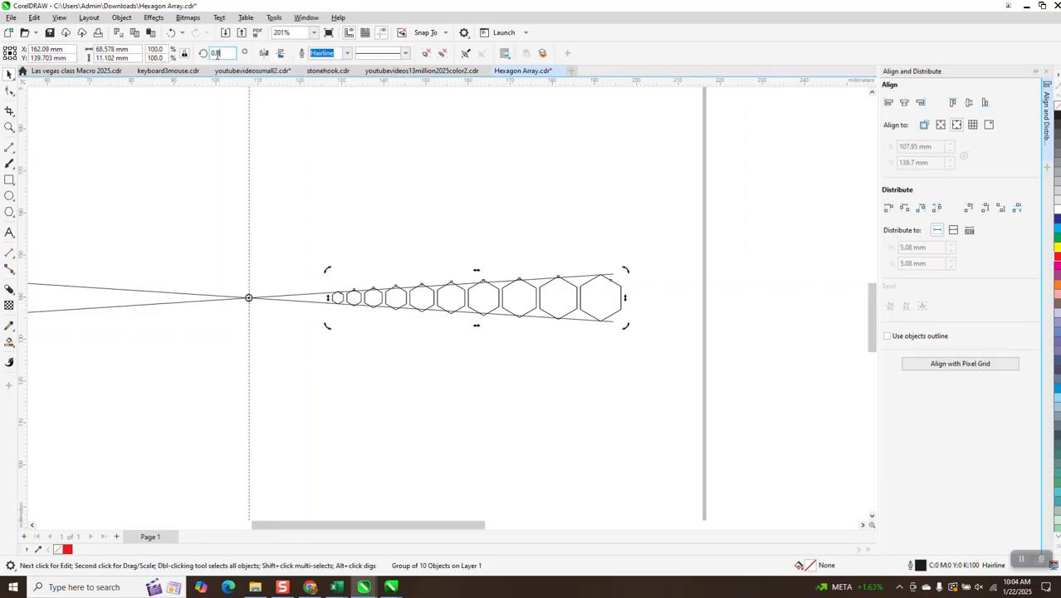
{"action": "type", "text": "7.5"}
{"action": "key", "text": "ctrl+Return"}
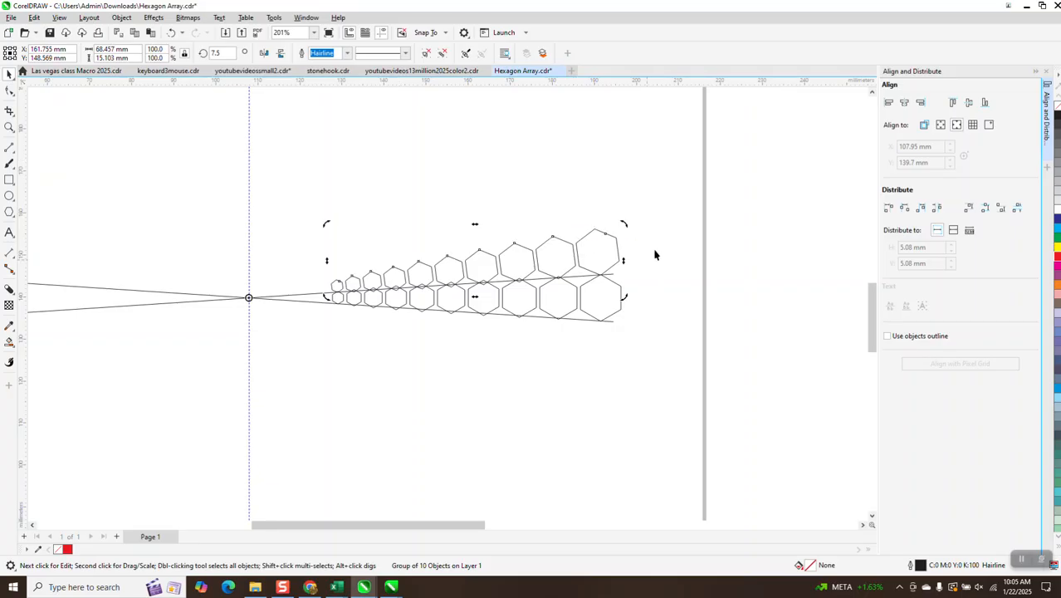
- Ungroup the rotated copy into individual hexagons
{"action": "left_click", "coordinate": [121, 18]}
{"action": "mouse_move", "coordinate": [203, 206]}
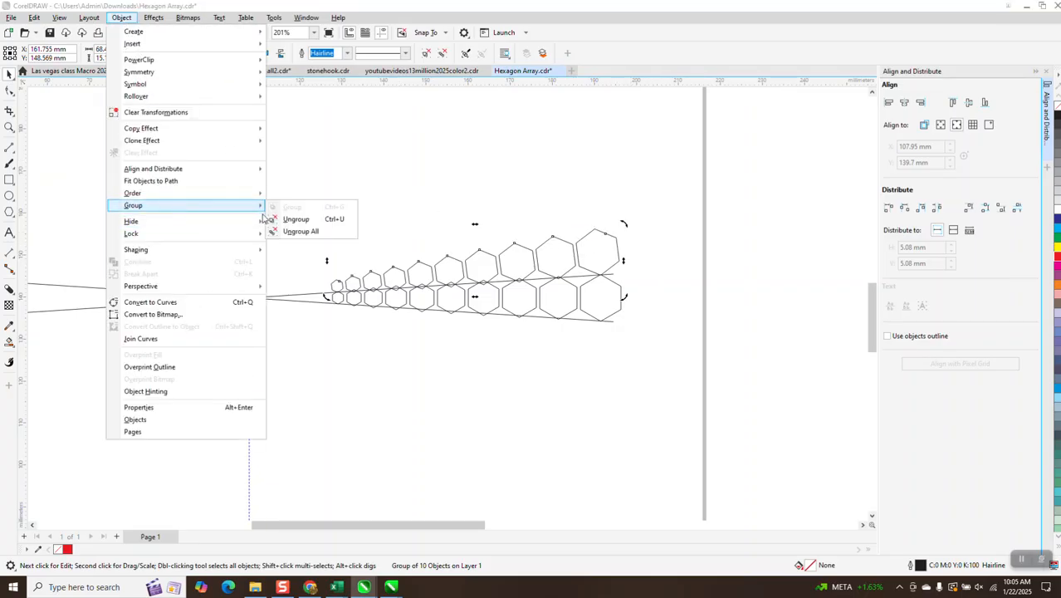
{"action": "left_click", "coordinate": [283, 217]}
{"action": "left_click", "coordinate": [283, 219]}
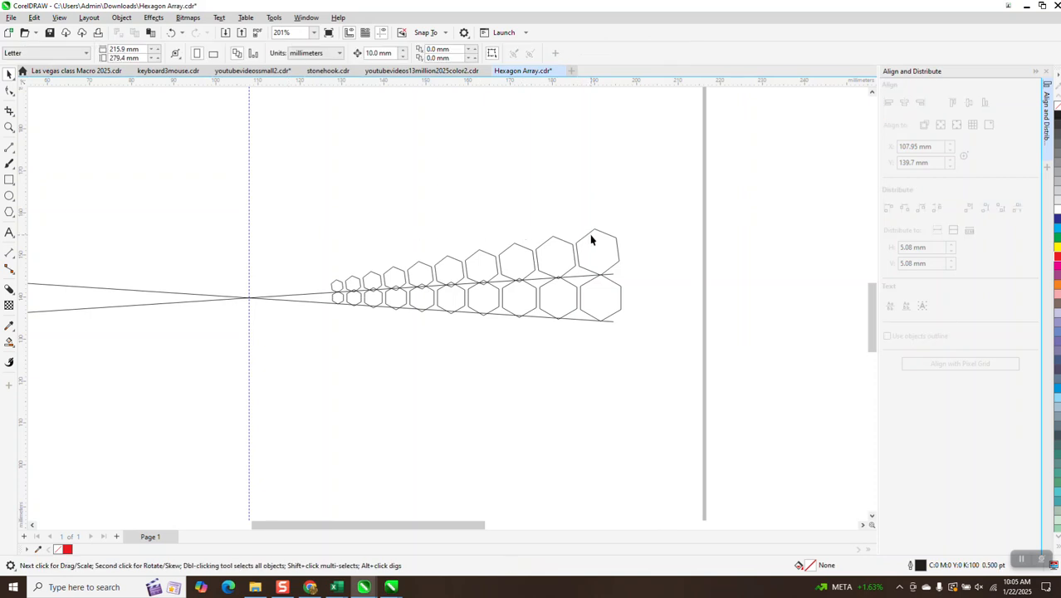
- Delete the largest hexagon of the rotated row and move the next largest one about 4 mm to the right
{"action": "left_click", "coordinate": [591, 236]}
{"action": "key", "text": "Delete"}
{"action": "left_click", "coordinate": [561, 262]}
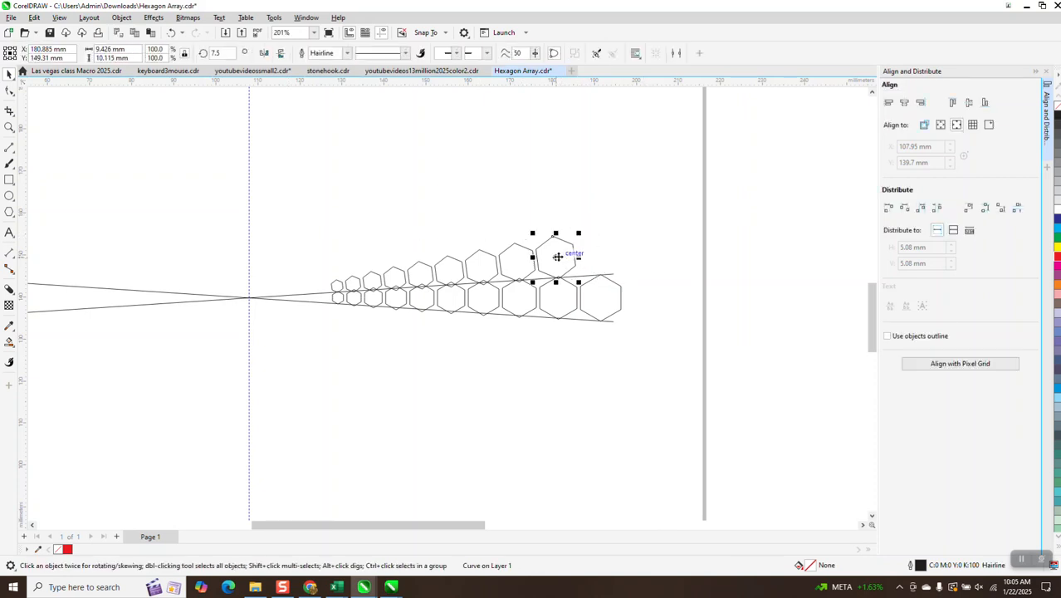
{"action": "left_click_drag", "start_coordinate": [556, 256], "coordinate": [573, 258]}
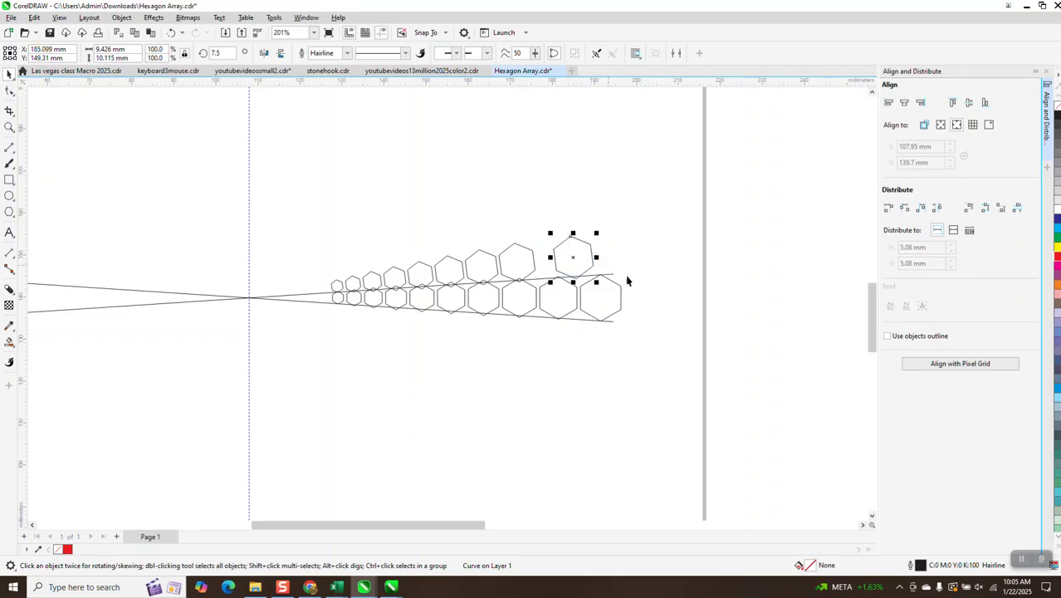
- Create a copy of the upward-sloping 3.75-degree line rotated to 11.25 degrees about the crossing
{"action": "left_click", "coordinate": [610, 280]}
{"action": "left_click", "coordinate": [615, 279]}
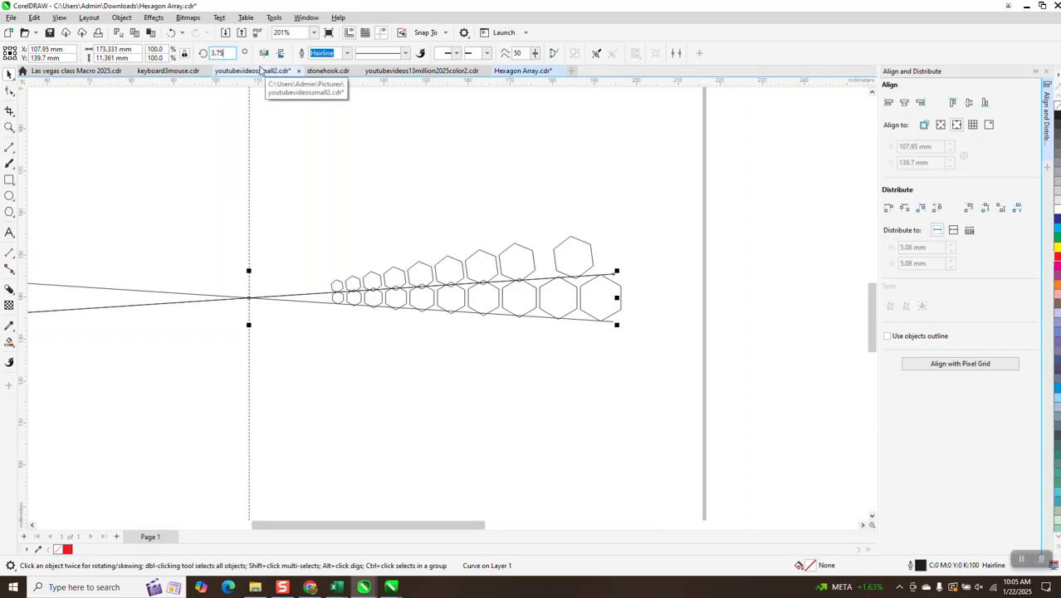
{"action": "key", "text": "Return"}
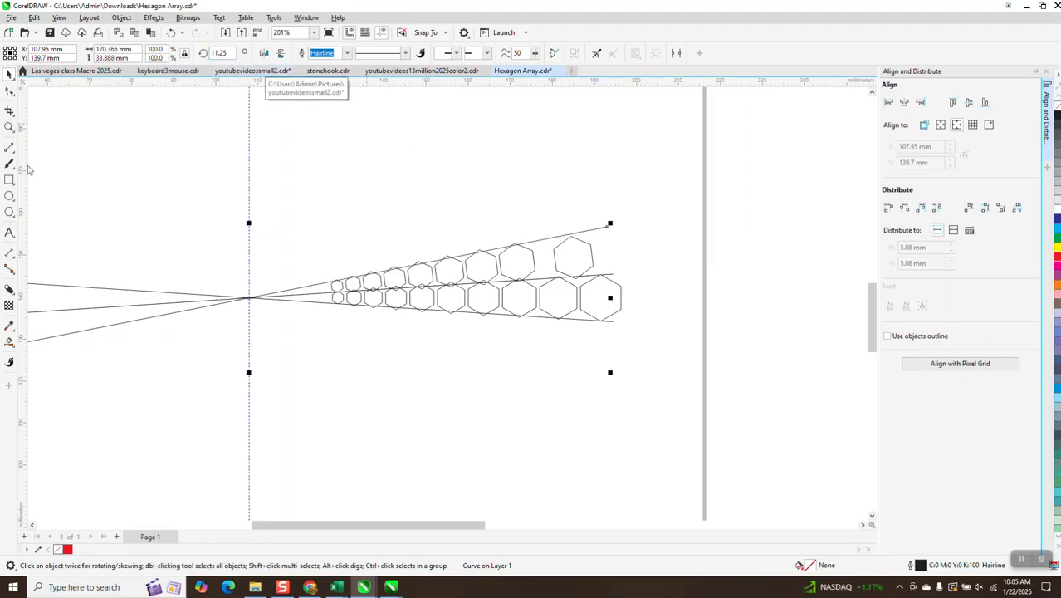
- Move the largest remaining rotated hexagon up about 0.6 mm so it fits between the two upward-sloping lines
{"action": "left_click", "coordinate": [10, 127]}
{"action": "left_click_drag", "start_coordinate": [502, 219], "coordinate": [683, 362]}
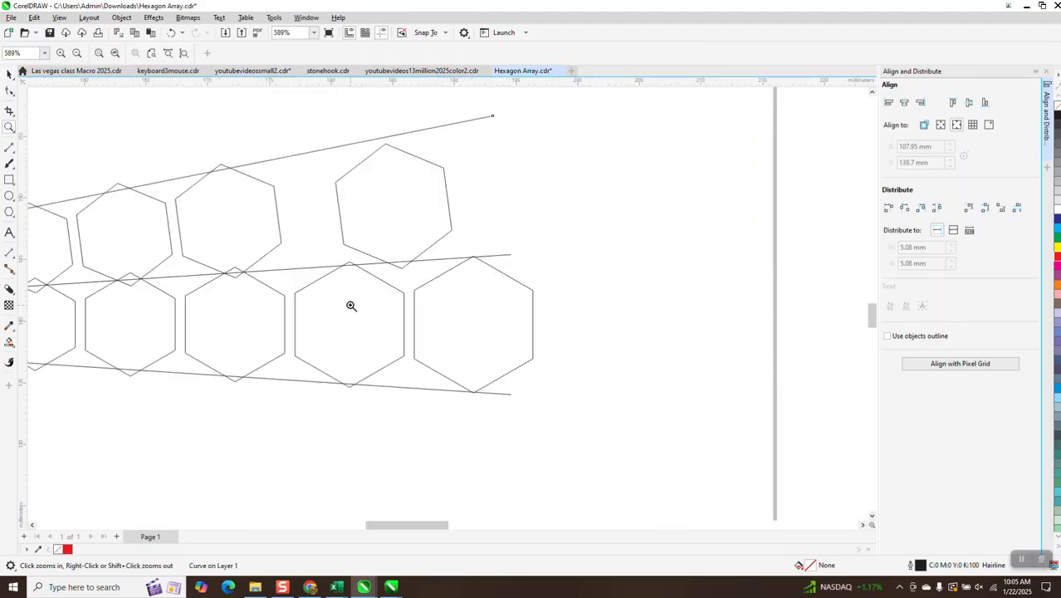
{"action": "left_click", "coordinate": [9, 74]}
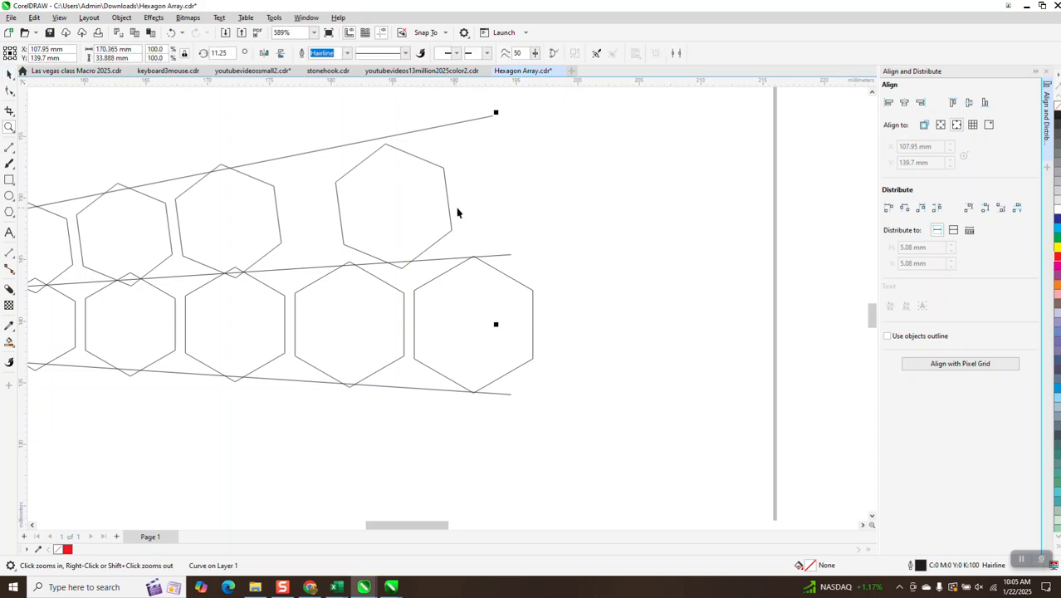
{"action": "left_click", "coordinate": [448, 202]}
{"action": "left_click_drag", "start_coordinate": [396, 204], "coordinate": [395, 198]}
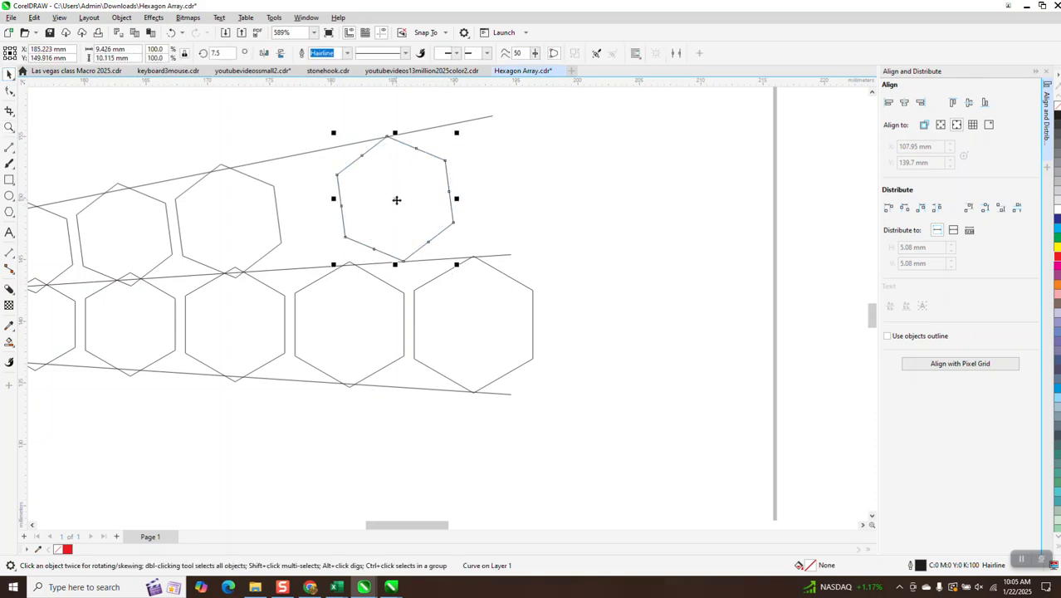
- Delete the seven intermediate hexagons of the rotated row, keeping only its smallest and largest ones
{"action": "scroll", "coordinate": [432, 216], "scroll_direction": "down", "scroll_amount": 4}
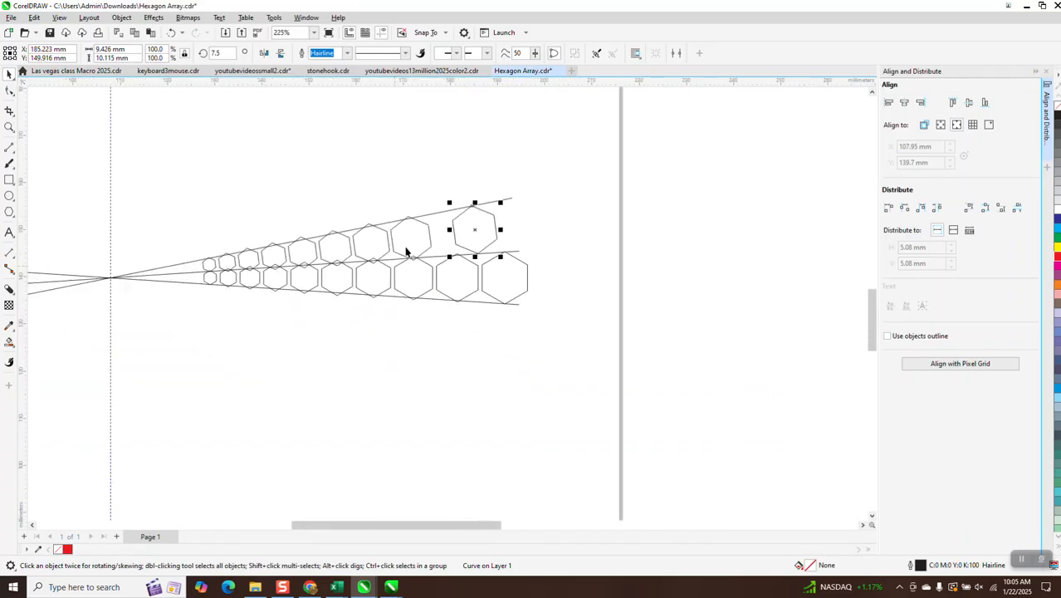
{"action": "left_click", "coordinate": [421, 234]}
{"action": "key", "text": "Delete"}
{"action": "left_click", "coordinate": [379, 242]}
{"action": "key", "text": "Delete"}
{"action": "left_click", "coordinate": [347, 251]}
{"action": "key", "text": "Delete"}
{"action": "left_click", "coordinate": [306, 246]}
{"action": "key", "text": "Delete"}
{"action": "left_click", "coordinate": [279, 251]}
{"action": "key", "text": "Delete"}
{"action": "left_click", "coordinate": [257, 264]}
{"action": "key", "text": "Delete"}
{"action": "left_click", "coordinate": [236, 262]}
{"action": "key", "text": "Delete"}
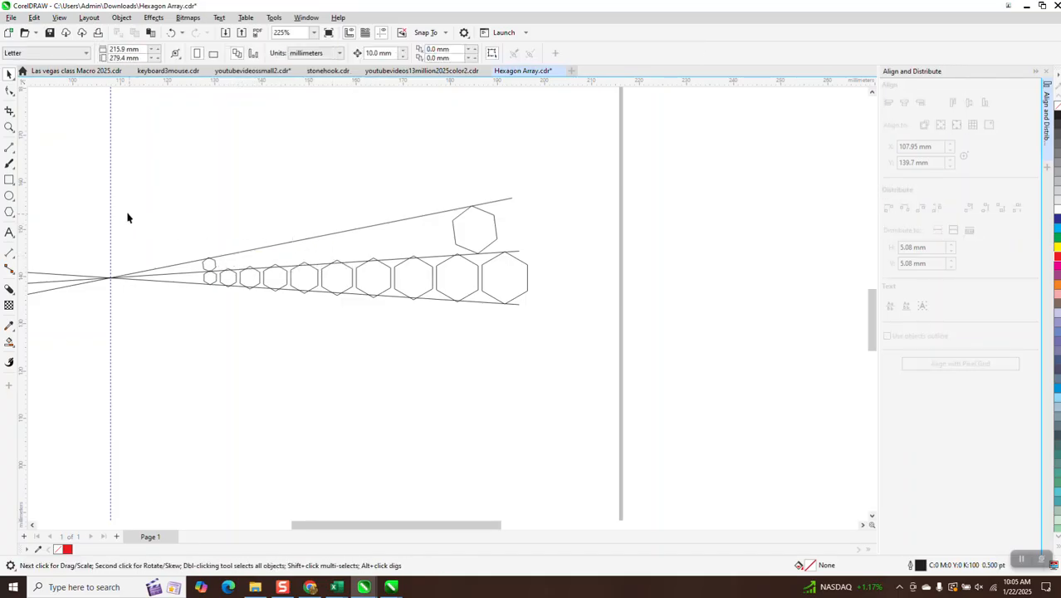
- Move the smallest rotated hexagon about 1.5 mm to the right so it fits between the two upward-sloping lines
{"action": "left_click", "coordinate": [9, 127]}
{"action": "left_click_drag", "start_coordinate": [175, 239], "coordinate": [262, 296]}
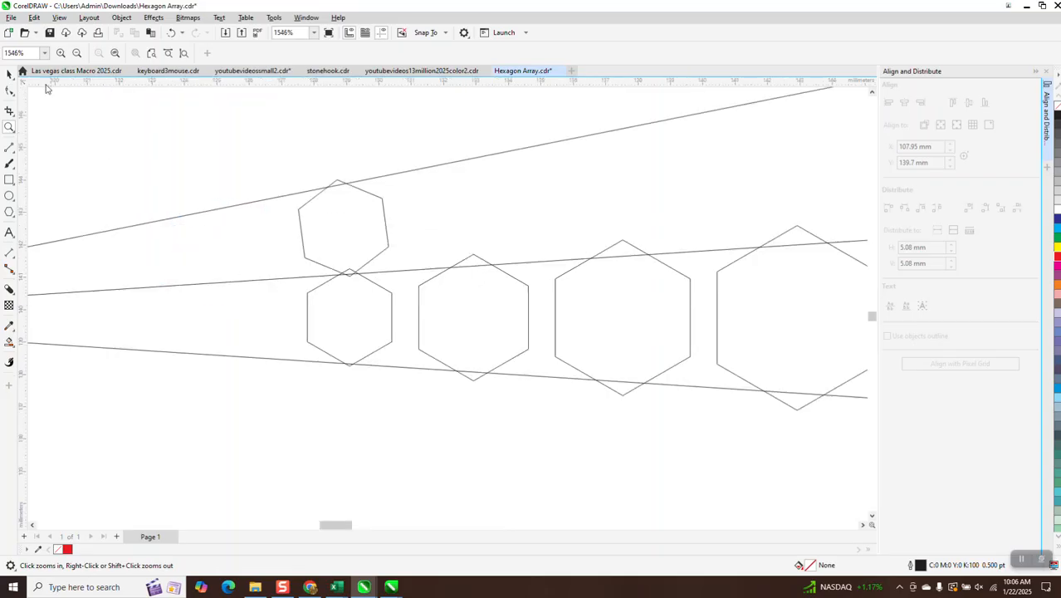
{"action": "left_click", "coordinate": [8, 75]}
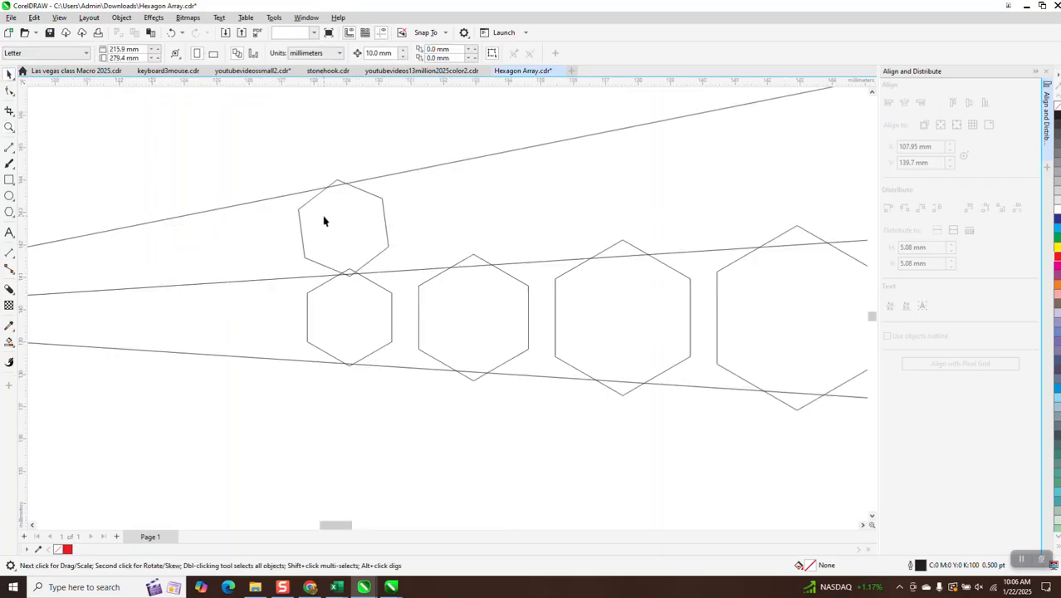
{"action": "left_click", "coordinate": [336, 222]}
{"action": "left_click_drag", "start_coordinate": [344, 225], "coordinate": [394, 225]}
{"action": "scroll", "coordinate": [366, 236], "scroll_direction": "down", "scroll_amount": 5}
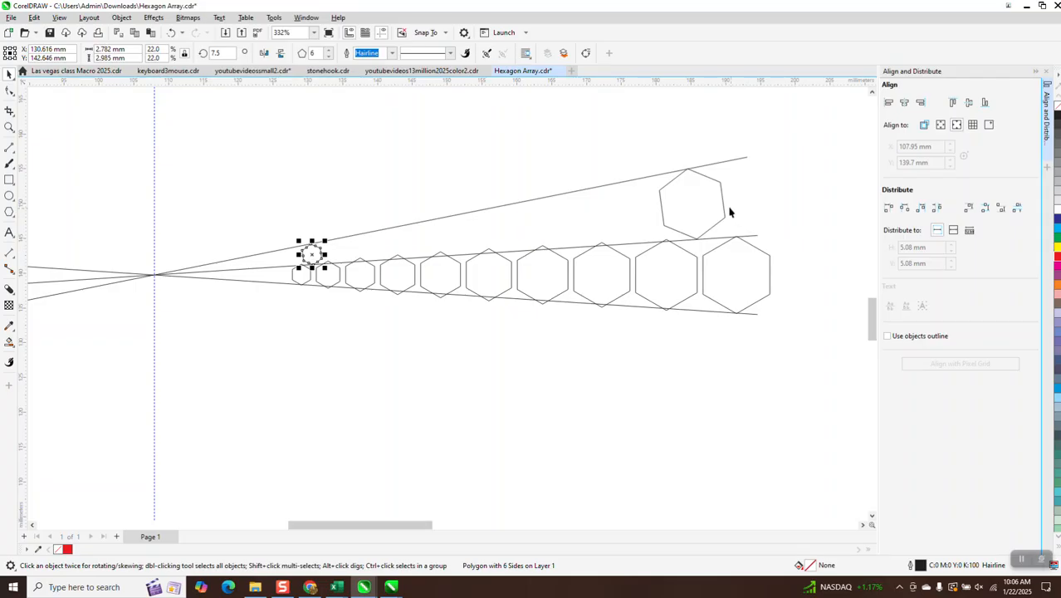
- Blend the smallest and largest hexagons of the rotated row using 7 intermediate steps
{"action": "left_click", "coordinate": [722, 210], "text": "shift"}
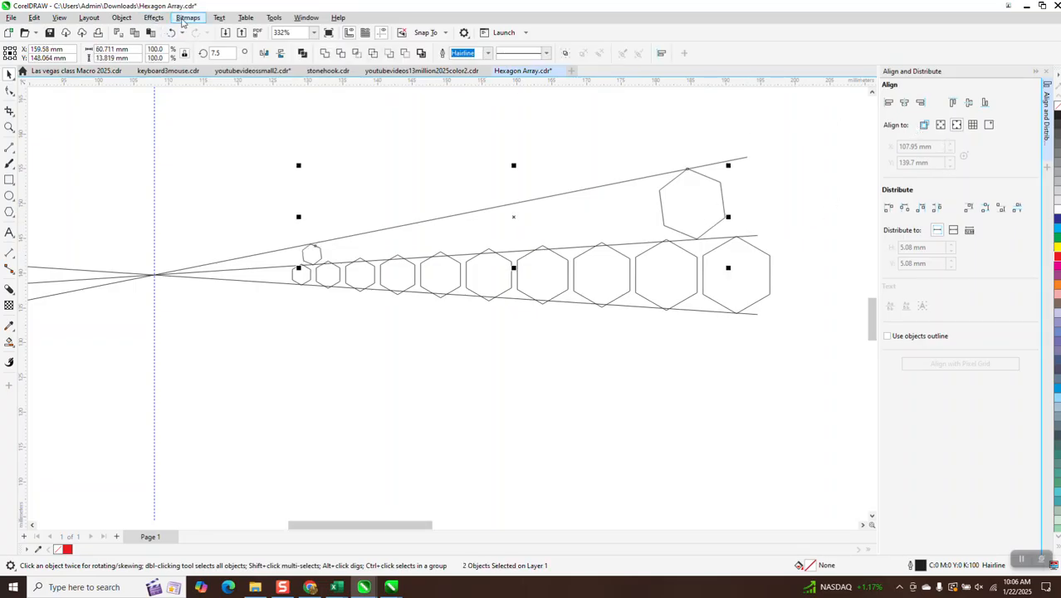
{"action": "left_click", "coordinate": [155, 19]}
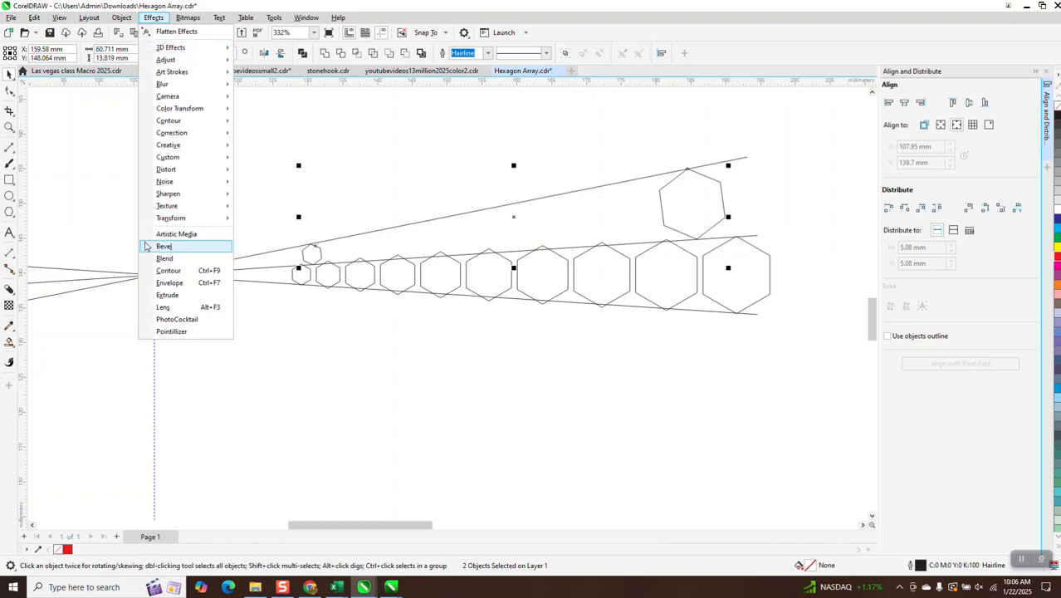
{"action": "left_click", "coordinate": [164, 258]}
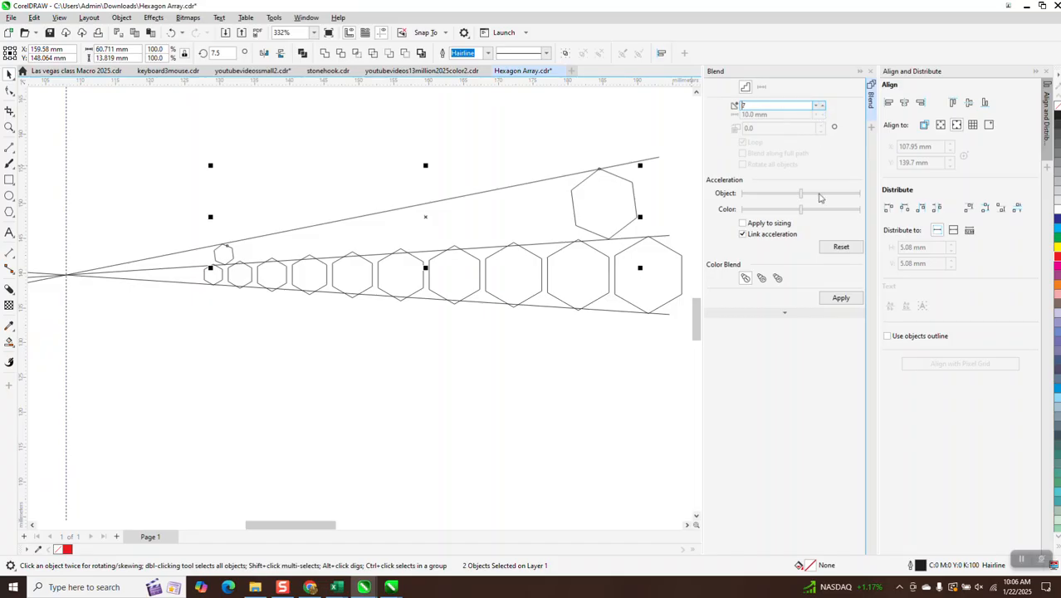
{"action": "left_click", "coordinate": [841, 299]}
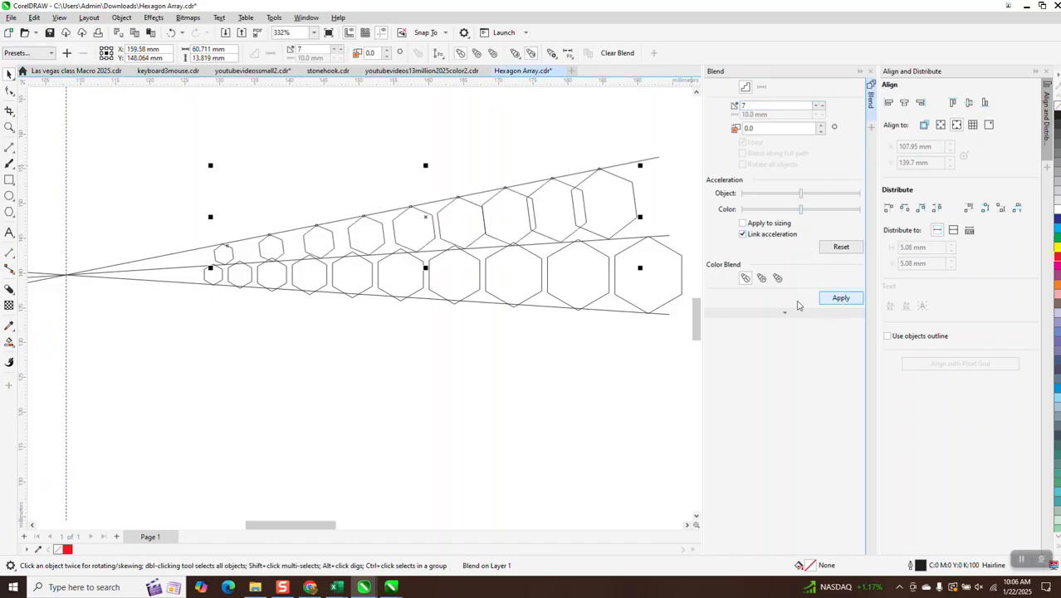
- Break the hexagon blend apart and ungroup its intermediate hexagons into separate objects
{"action": "scroll", "coordinate": [430, 313], "scroll_direction": "down", "scroll_amount": 1}
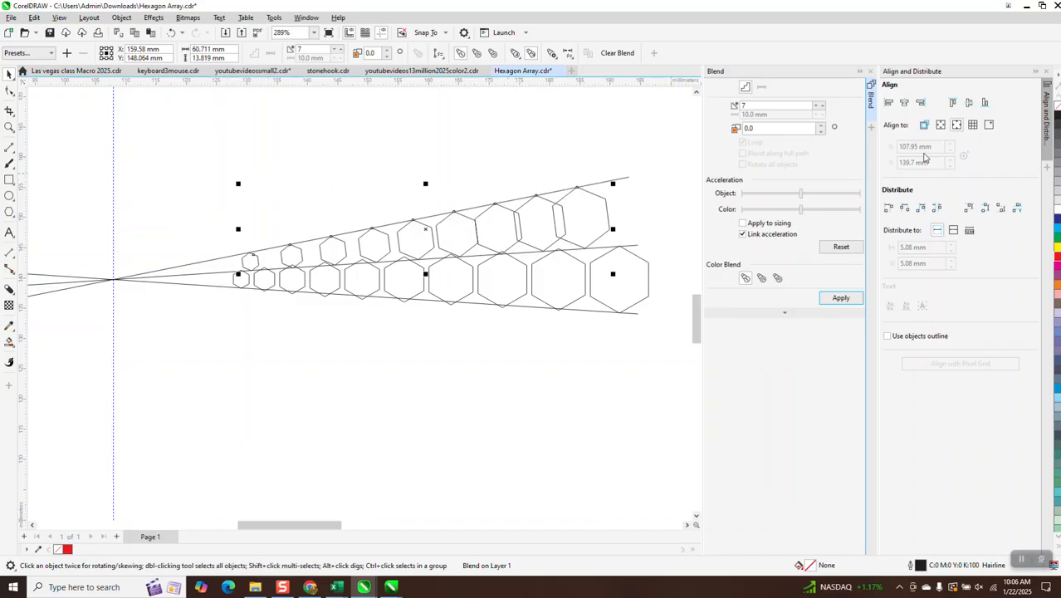
{"action": "left_click", "coordinate": [121, 17]}
{"action": "left_click", "coordinate": [164, 275]}
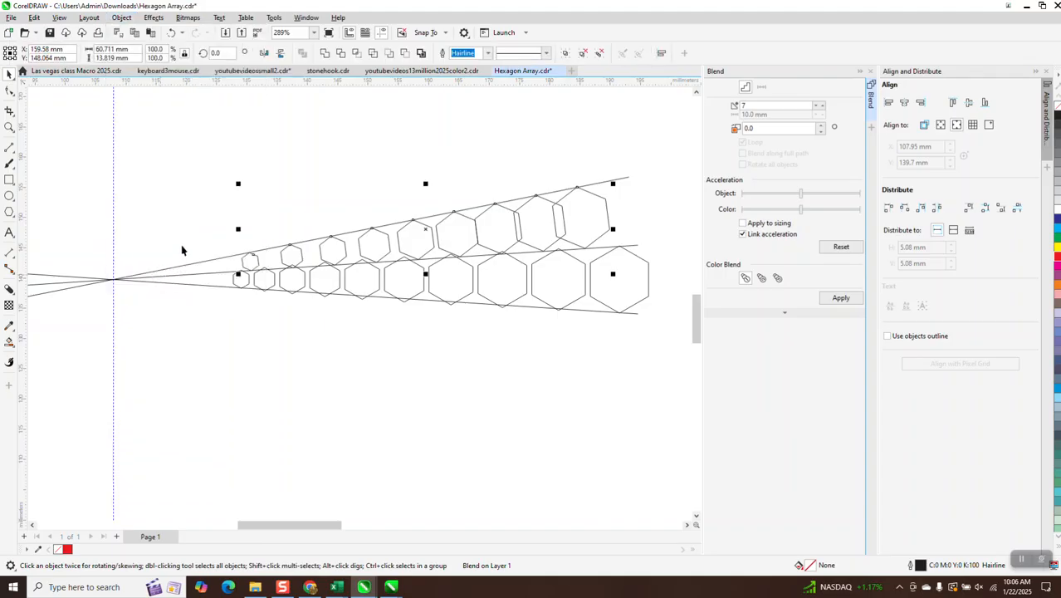
{"action": "left_click", "coordinate": [123, 20]}
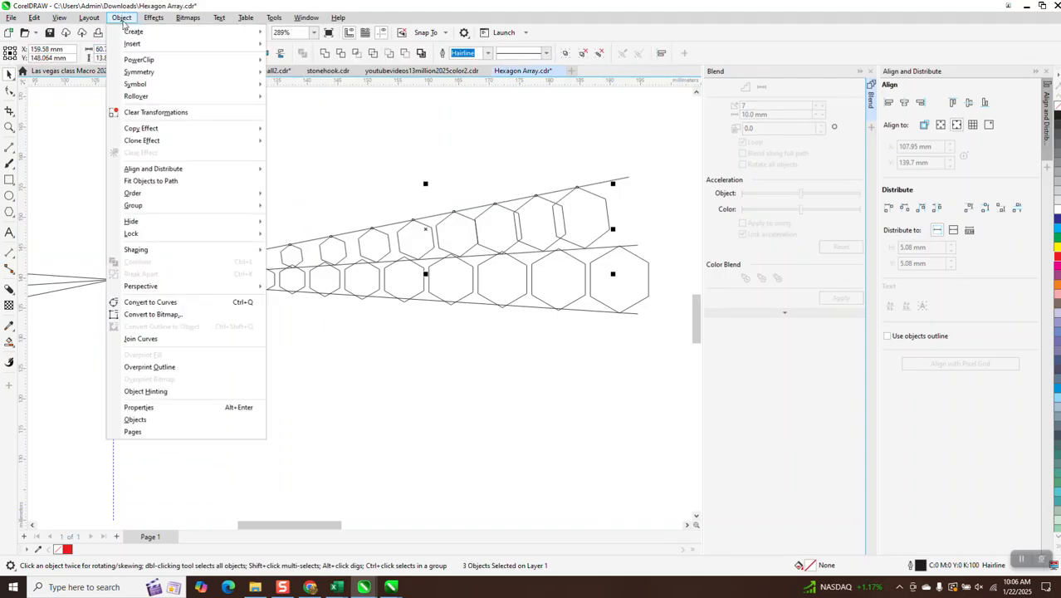
{"action": "mouse_move", "coordinate": [220, 209]}
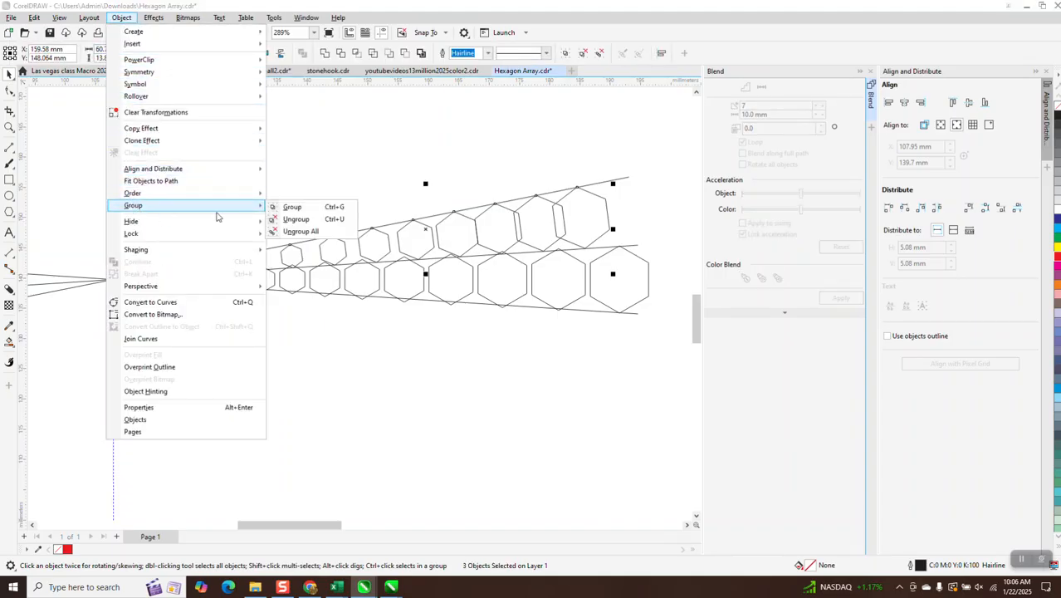
{"action": "left_click", "coordinate": [292, 219]}
- Try to distribute the nine hexagons of the rotated row with equal horizontal spacing
{"action": "left_click_drag", "start_coordinate": [217, 164], "coordinate": [632, 280]}
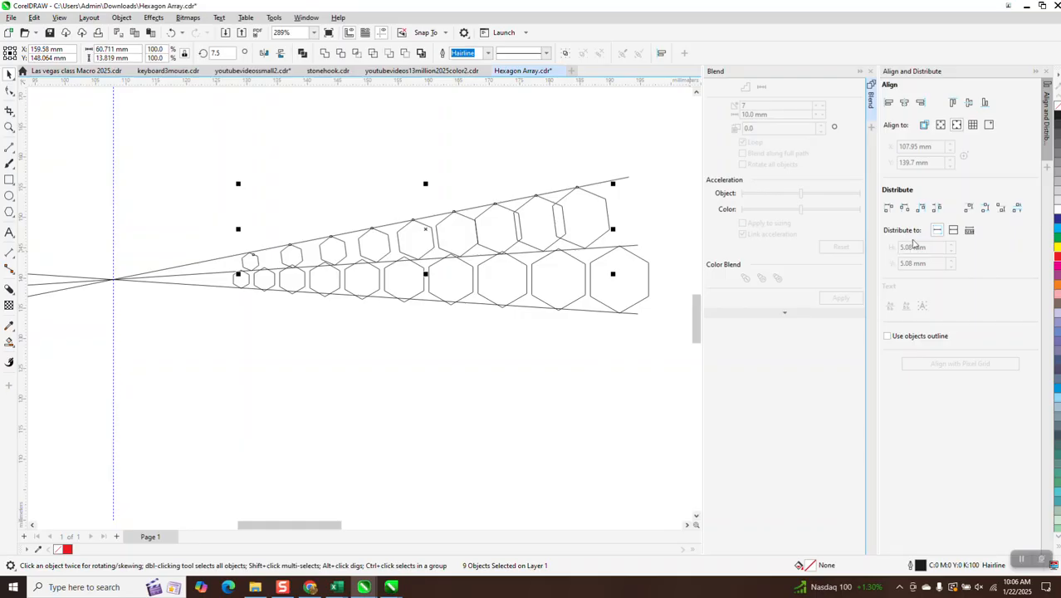
{"action": "left_click", "coordinate": [937, 208]}
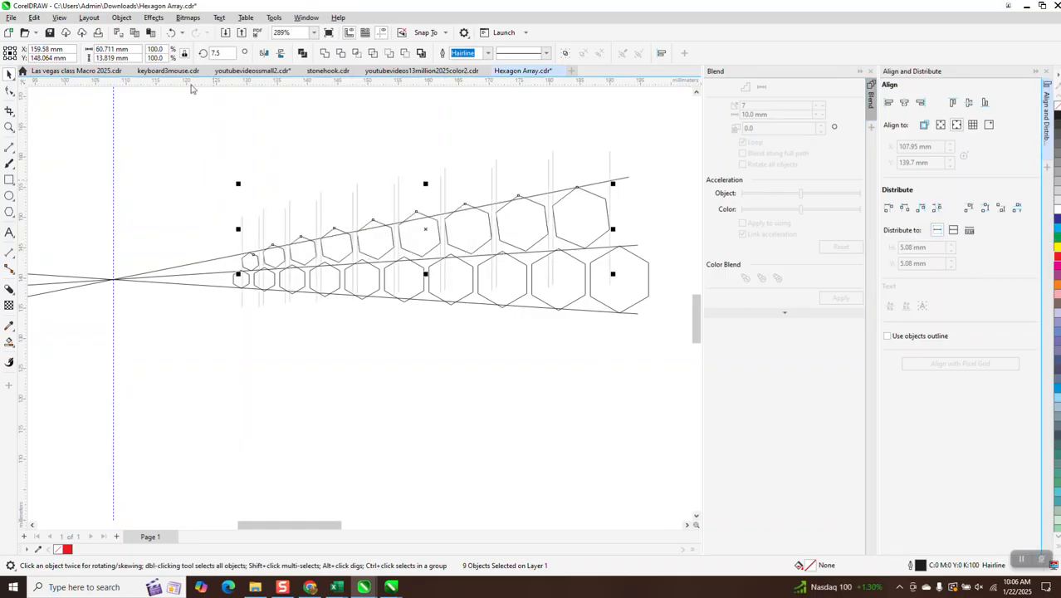
- Group the three crossing lines and both hexagon rows together
{"action": "scroll", "coordinate": [344, 185], "scroll_direction": "down", "scroll_amount": 4}
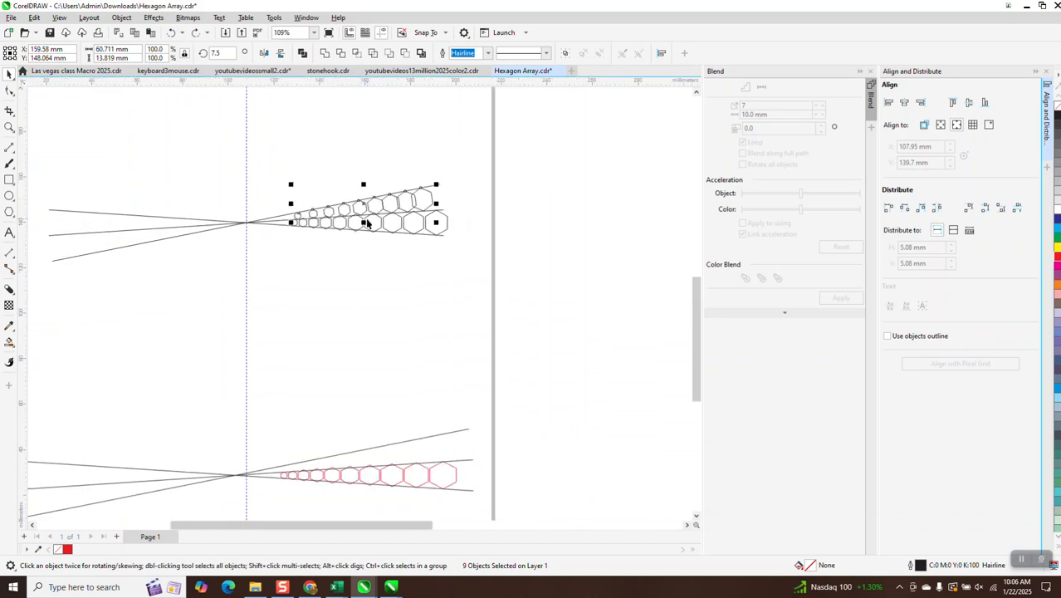
{"action": "scroll", "coordinate": [363, 223], "scroll_direction": "down", "scroll_amount": 2}
{"action": "mouse_move", "coordinate": [130, 161]}
{"action": "left_mouse_down"}
{"action": "mouse_move", "coordinate": [322, 253]}
{"action": "mouse_move", "coordinate": [486, 297]}
{"action": "left_mouse_up"}
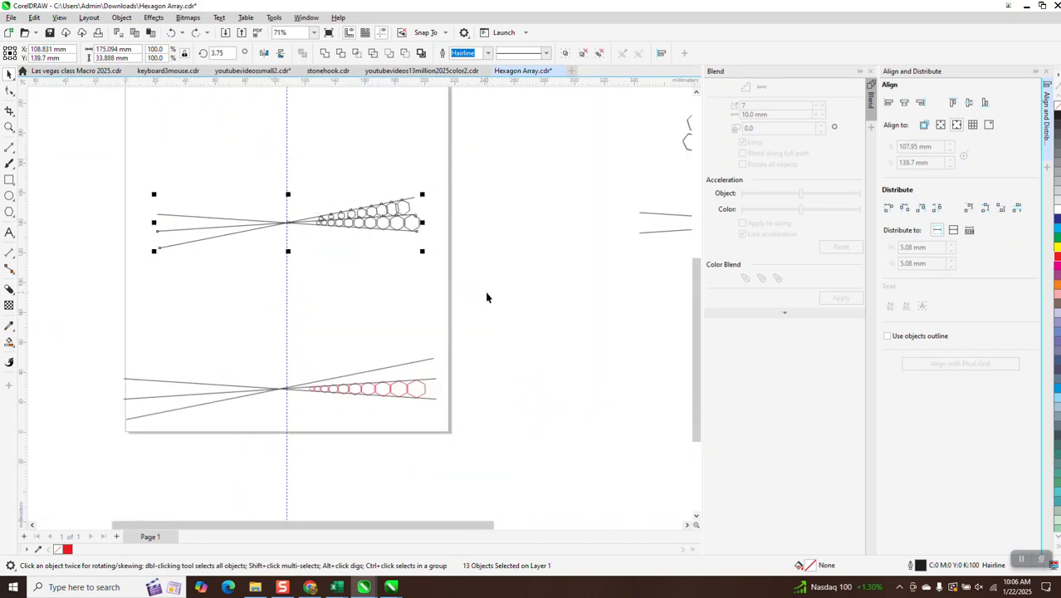
{"action": "key", "text": "ctrl+g"}
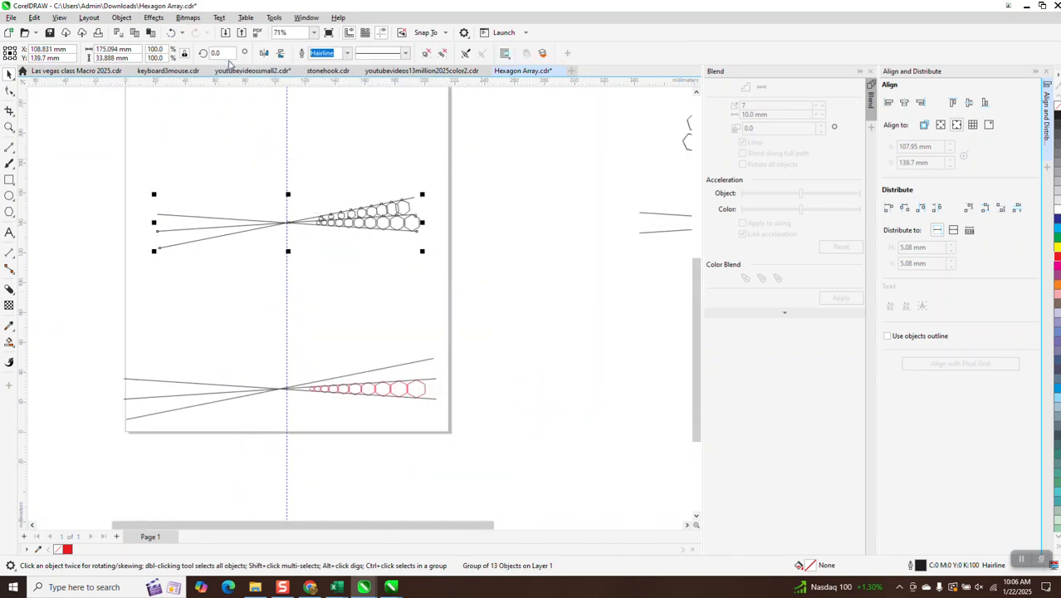
- Rotate the group of lines and hexagons to 7.5 degrees
{"action": "left_click_drag", "start_coordinate": [225, 53], "coordinate": [193, 57]}
{"action": "type", "text": "-"}
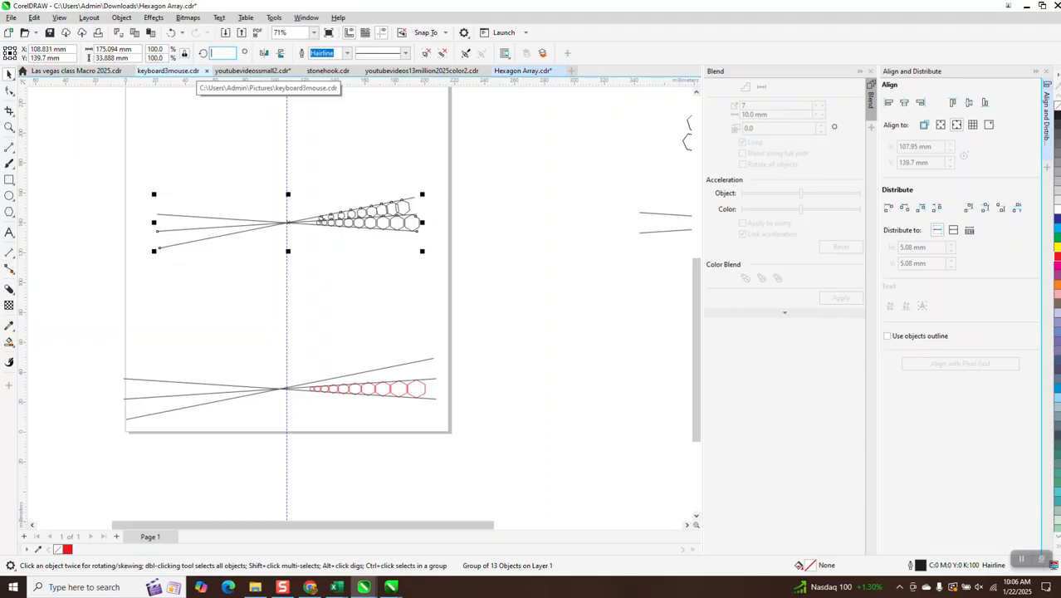
{"action": "type", "text": ".5"}
{"action": "key", "text": "Return"}
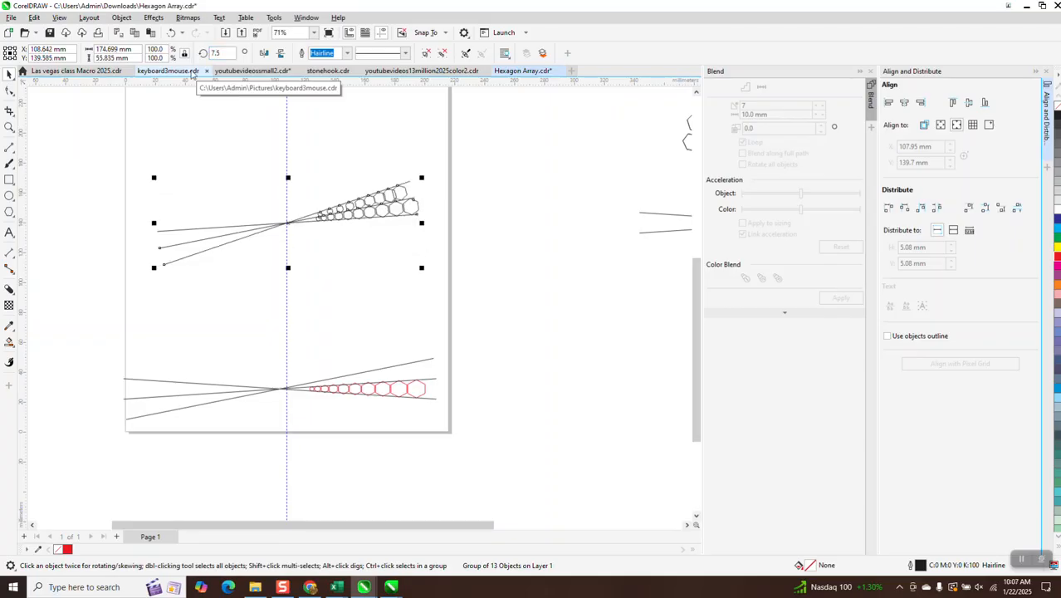
- Set the group's rotation to -0.75 degrees and subtract a further 7.5 degrees from its angle
{"action": "left_click_drag", "start_coordinate": [224, 54], "coordinate": [174, 73]}
{"action": "type", "text": "-"}
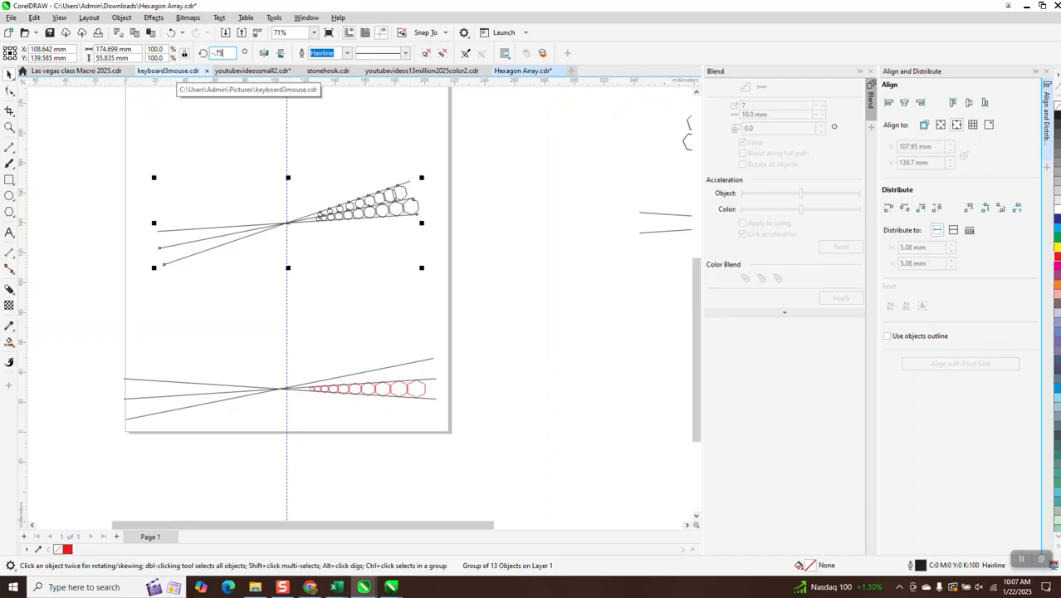
{"action": "type", "text": ".75"}
{"action": "key", "text": "Return"}
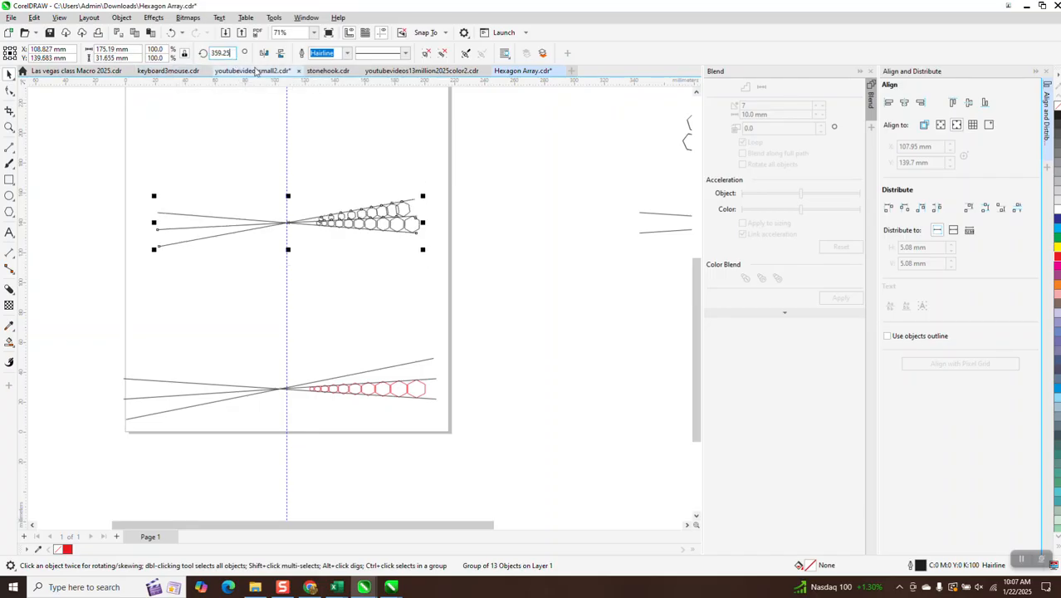
{"action": "type", "text": "-7"}
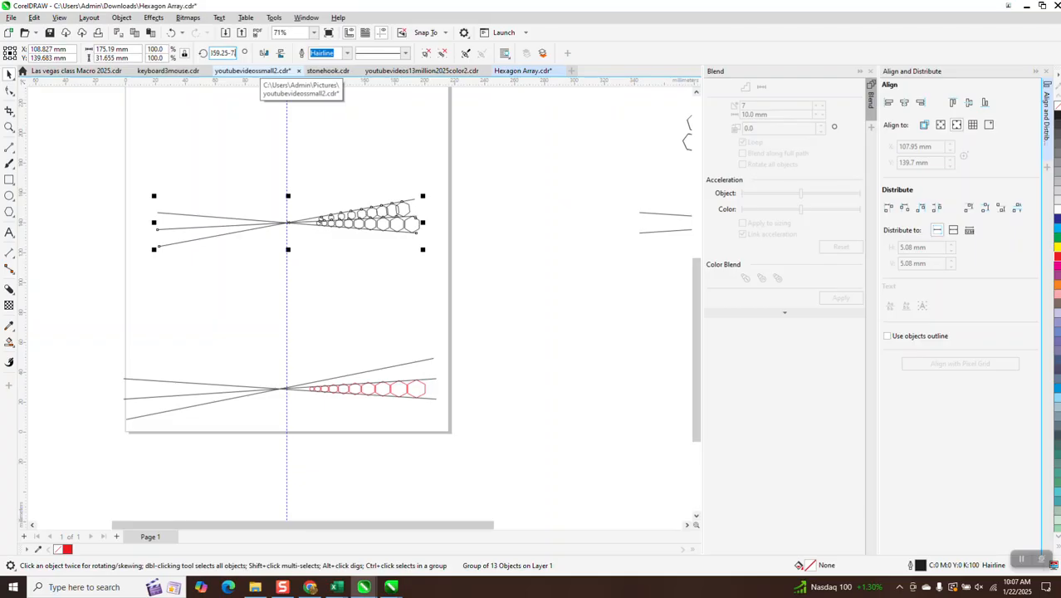
{"action": "type", "text": ".5"}
{"action": "key", "text": "Return"}
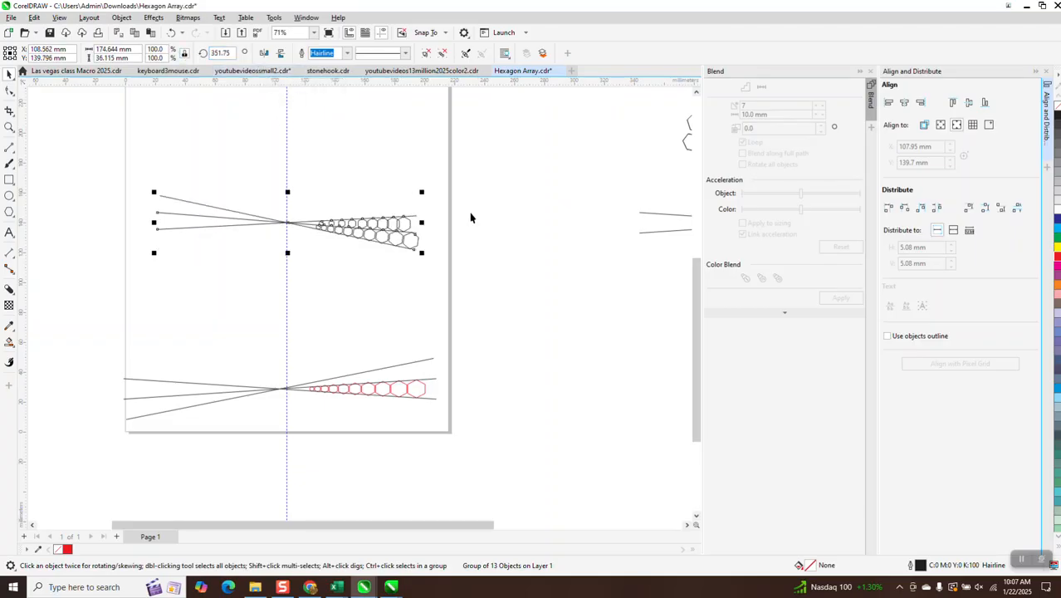
- Ungroup the rotated group of lines and hexagon rows
{"action": "left_click", "coordinate": [9, 127]}
{"action": "left_click_drag", "start_coordinate": [304, 199], "coordinate": [491, 281]}
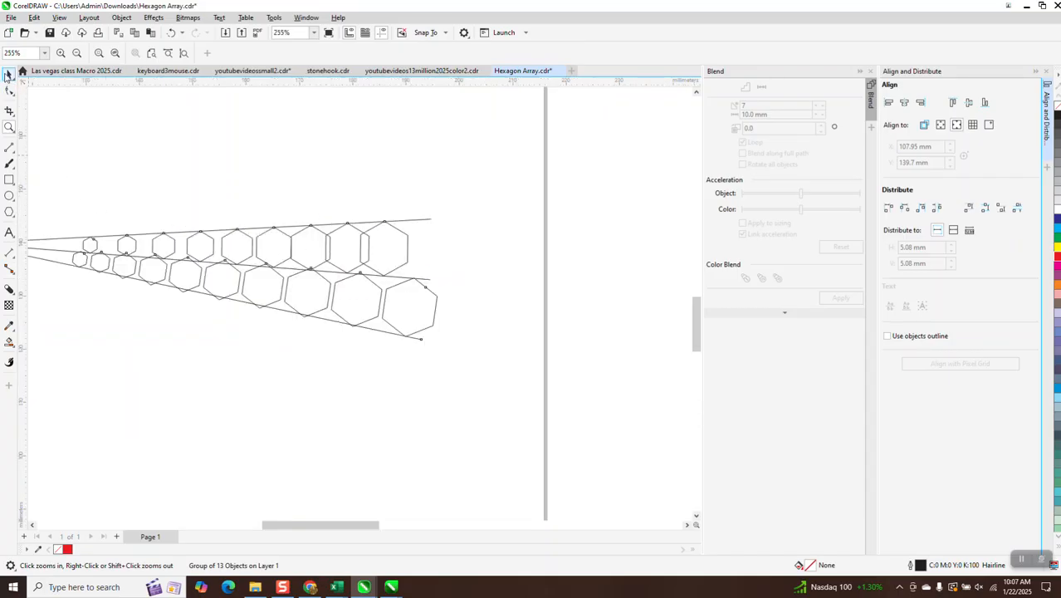
{"action": "left_click", "coordinate": [9, 73]}
{"action": "key", "text": "space"}
{"action": "left_click_drag", "start_coordinate": [57, 201], "coordinate": [76, 241]}
{"action": "left_click_drag", "start_coordinate": [286, 267], "coordinate": [463, 303]}
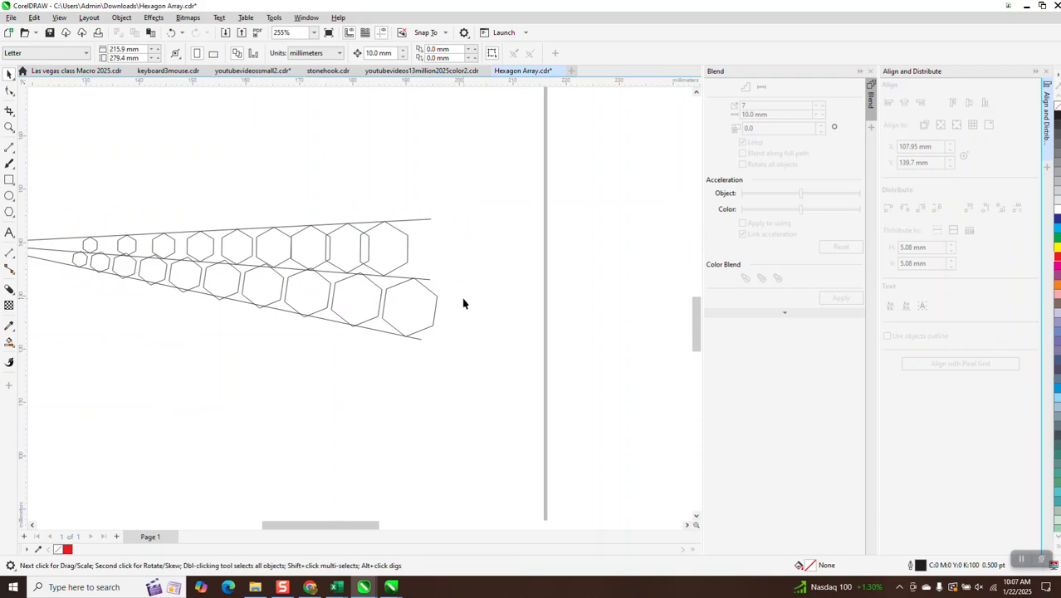
{"action": "left_click", "coordinate": [419, 253]}
{"action": "scroll", "coordinate": [422, 246], "scroll_direction": "down", "scroll_amount": 3}
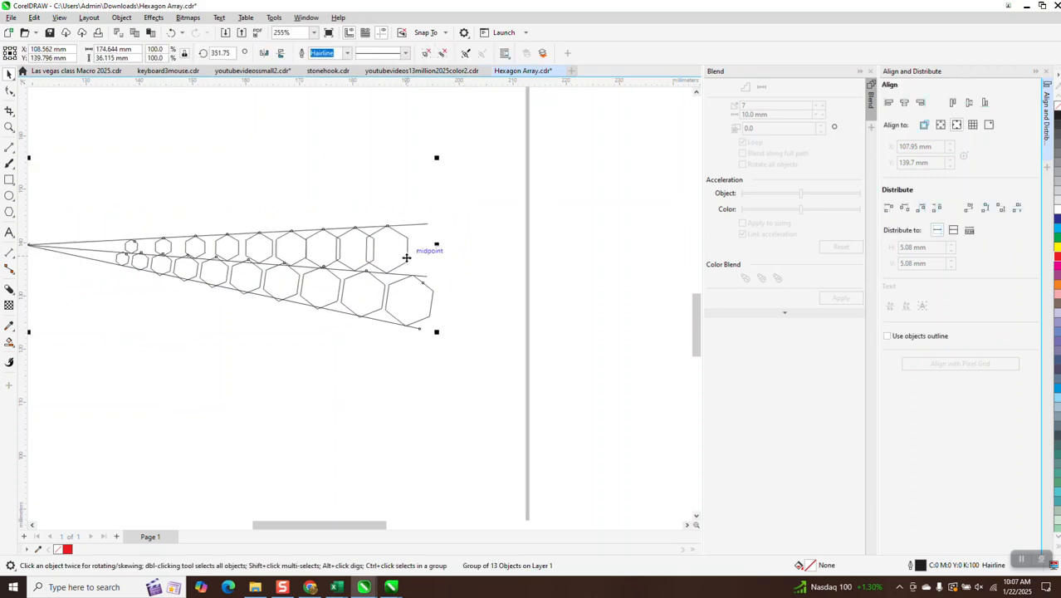
{"action": "left_click", "coordinate": [122, 18]}
{"action": "mouse_move", "coordinate": [147, 206]}
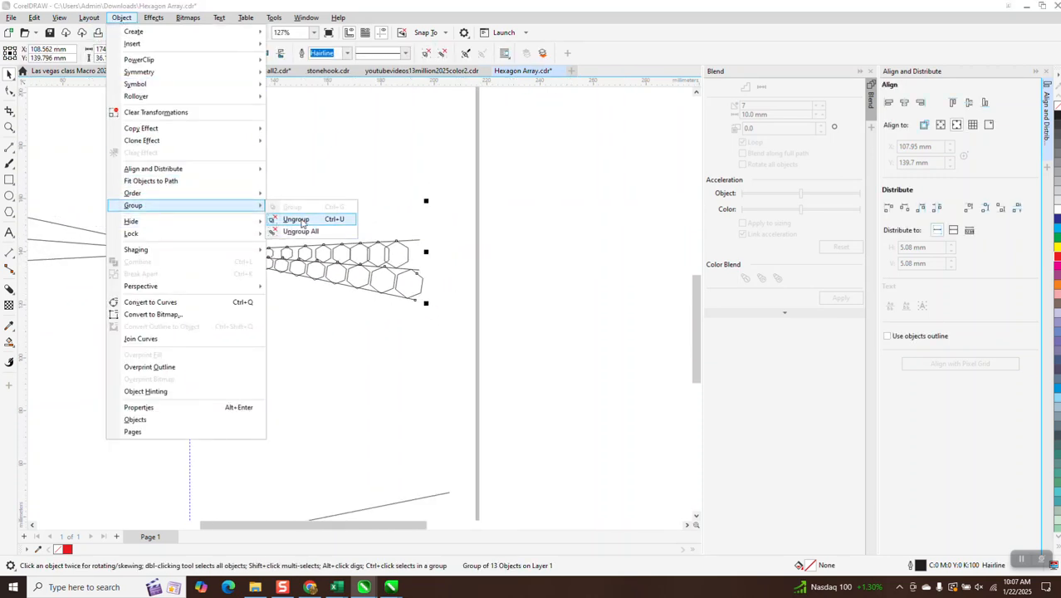
{"action": "left_click", "coordinate": [302, 222]}
- Distribute the nine hexagons of the upper row with equal horizontal spacing between them
{"action": "left_click", "coordinate": [357, 252]}
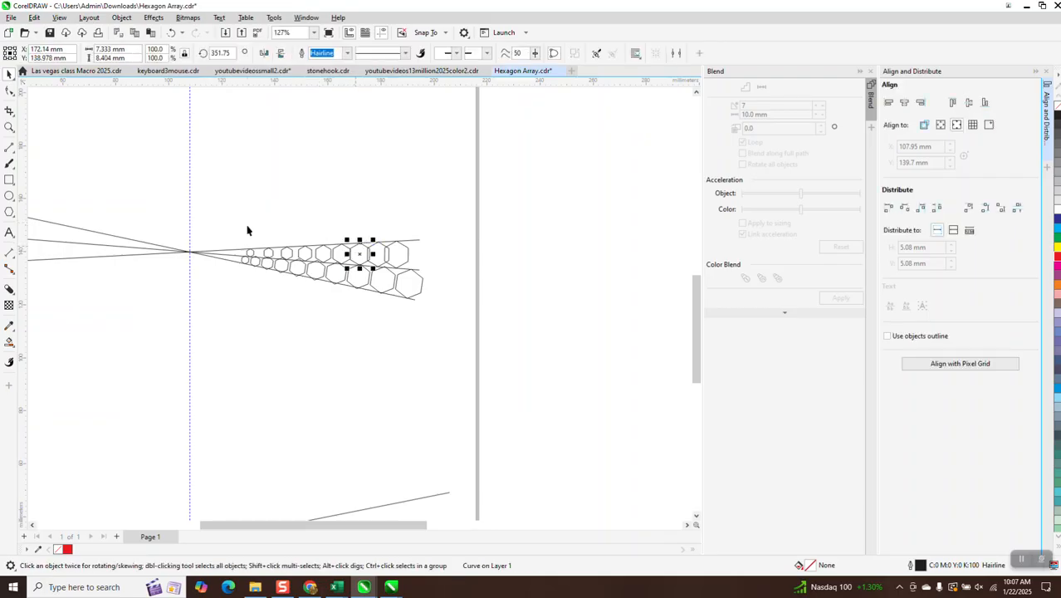
{"action": "left_click_drag", "start_coordinate": [243, 234], "coordinate": [411, 276]}
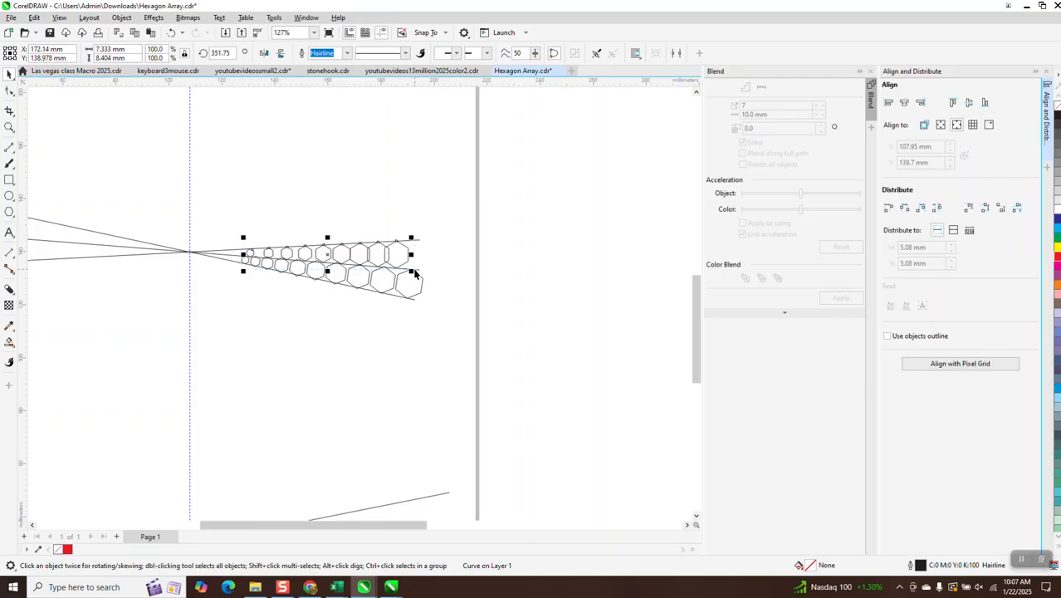
{"action": "left_click", "coordinate": [933, 210]}
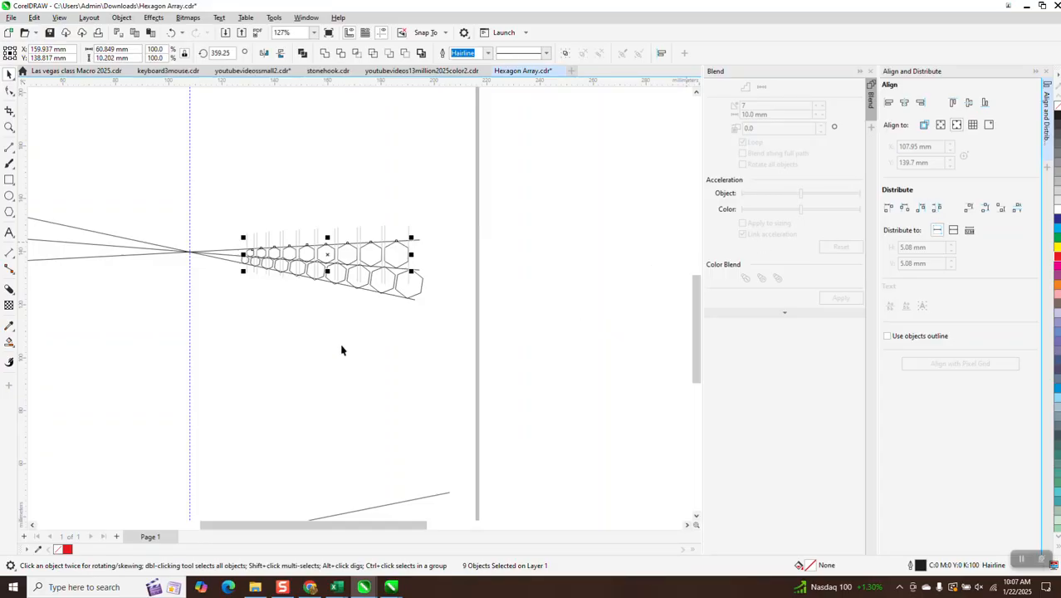
- Delete the three crossing construction lines around the hexagon rows
{"action": "left_click", "coordinate": [9, 127]}
{"action": "left_click", "coordinate": [314, 298]}
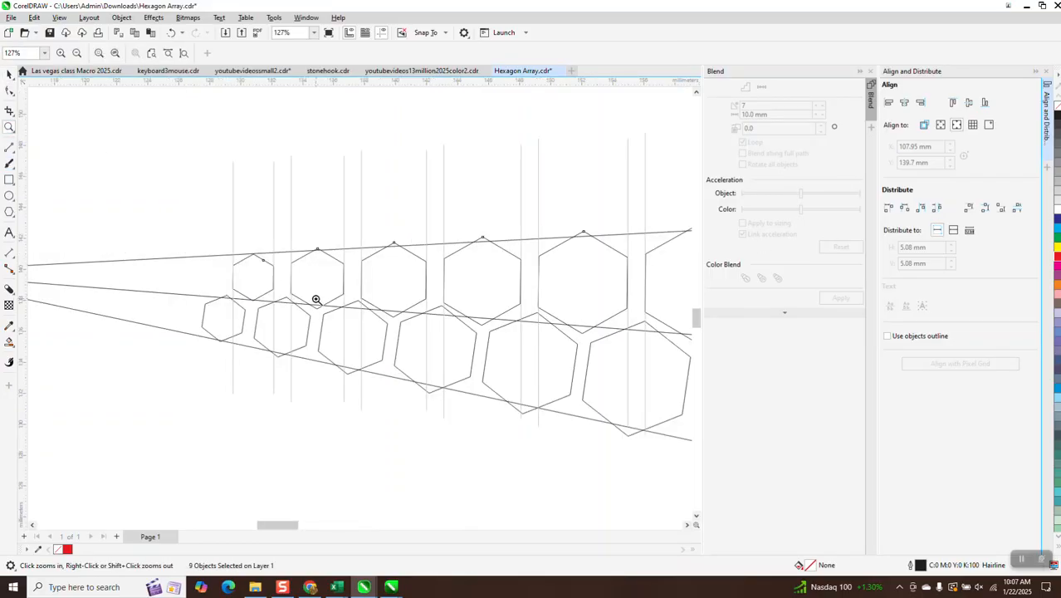
{"action": "scroll", "coordinate": [315, 299], "scroll_direction": "down", "scroll_amount": 6}
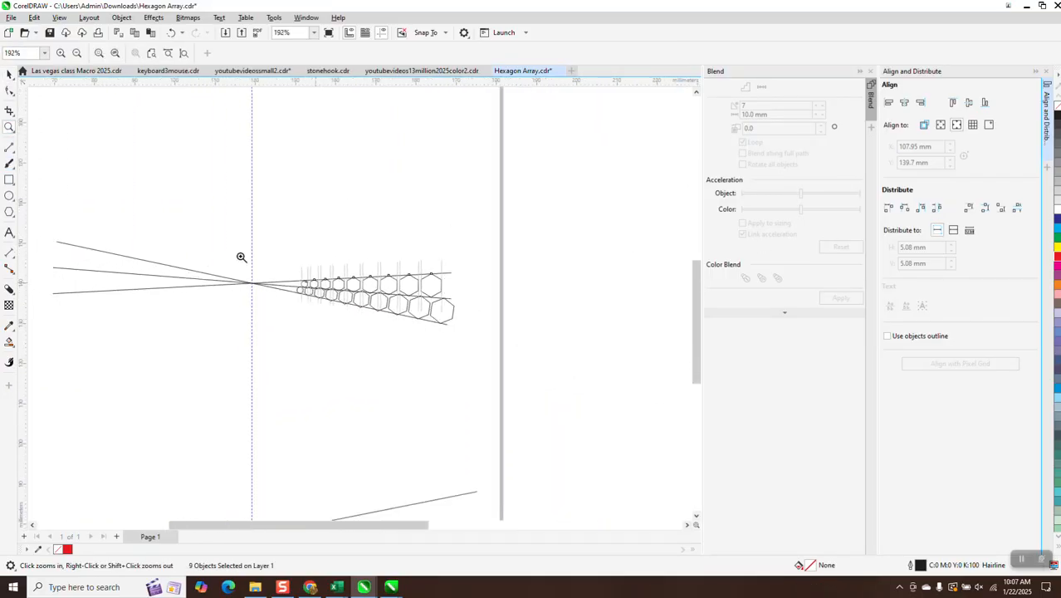
{"action": "left_click", "coordinate": [9, 74]}
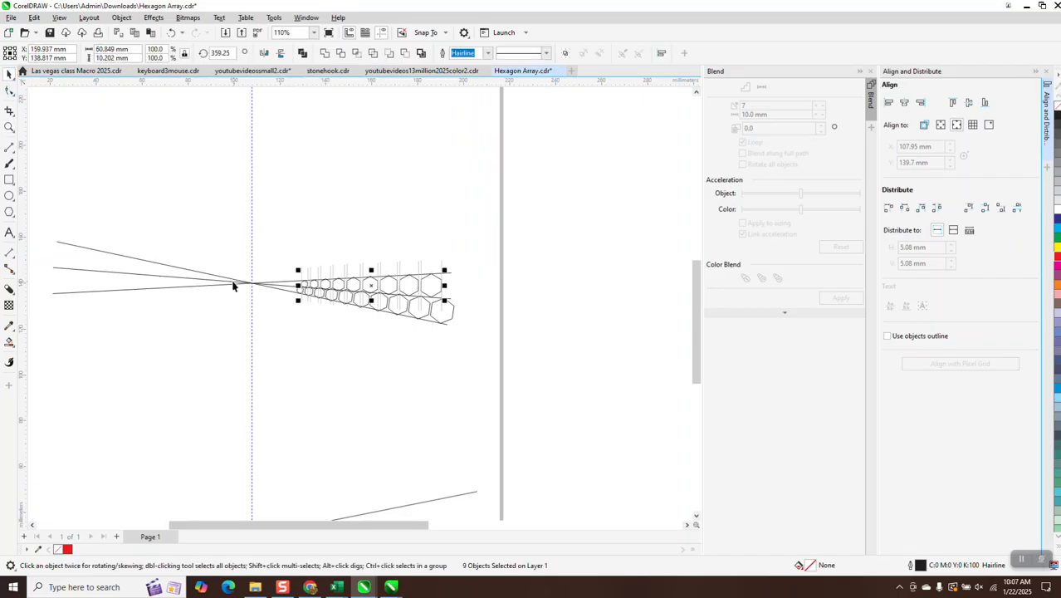
{"action": "left_click", "coordinate": [233, 282]}
{"action": "key", "text": "Delete"}
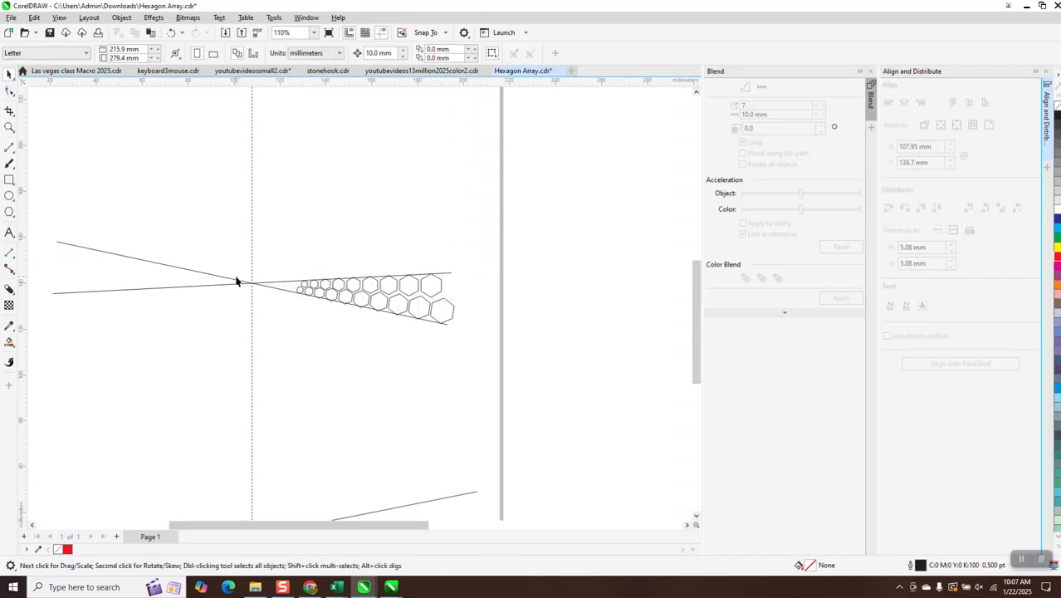
{"action": "left_click", "coordinate": [235, 285]}
{"action": "key", "text": "Delete"}
{"action": "left_click", "coordinate": [237, 286]}
{"action": "key", "text": "Delete"}
- Group the two hexagon rows and add a horizontal guideline through the point where the deleted lines crossed
{"action": "left_click_drag", "start_coordinate": [277, 242], "coordinate": [521, 400]}
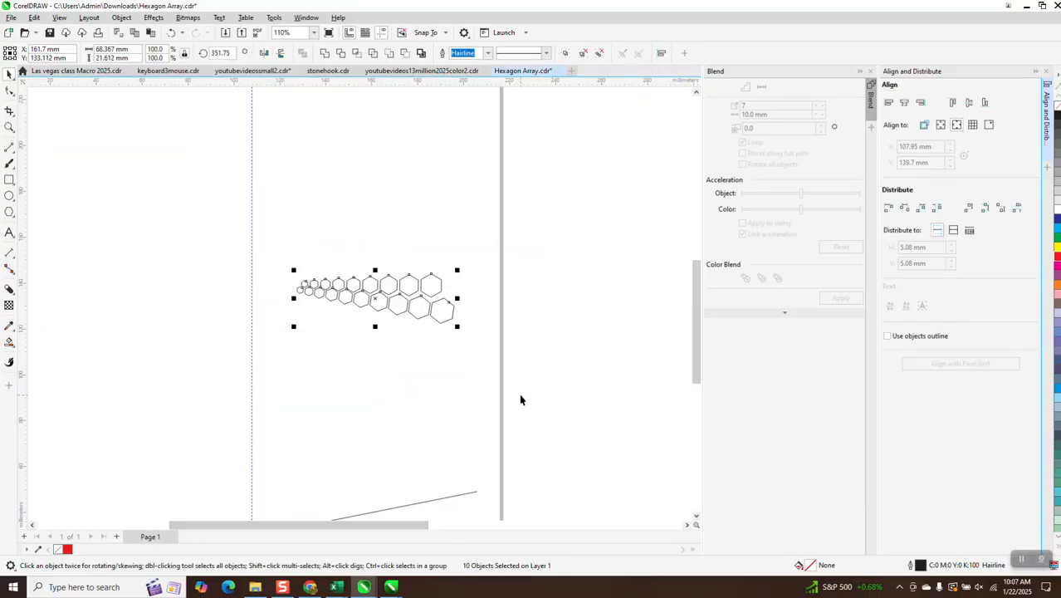
{"action": "key", "text": "ctrl+g"}
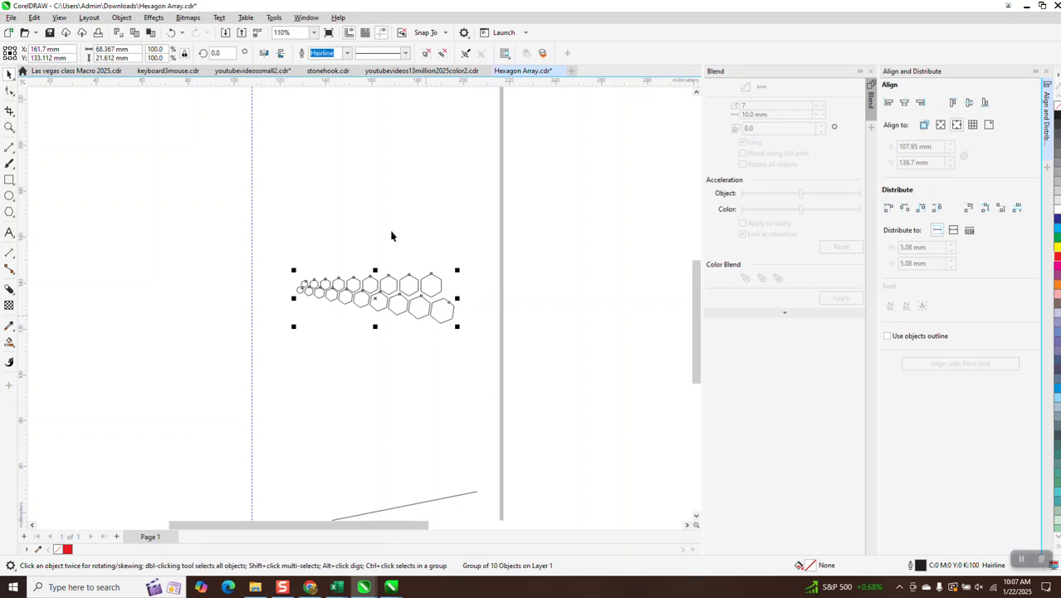
{"action": "left_click_drag", "start_coordinate": [320, 82], "coordinate": [313, 161]}
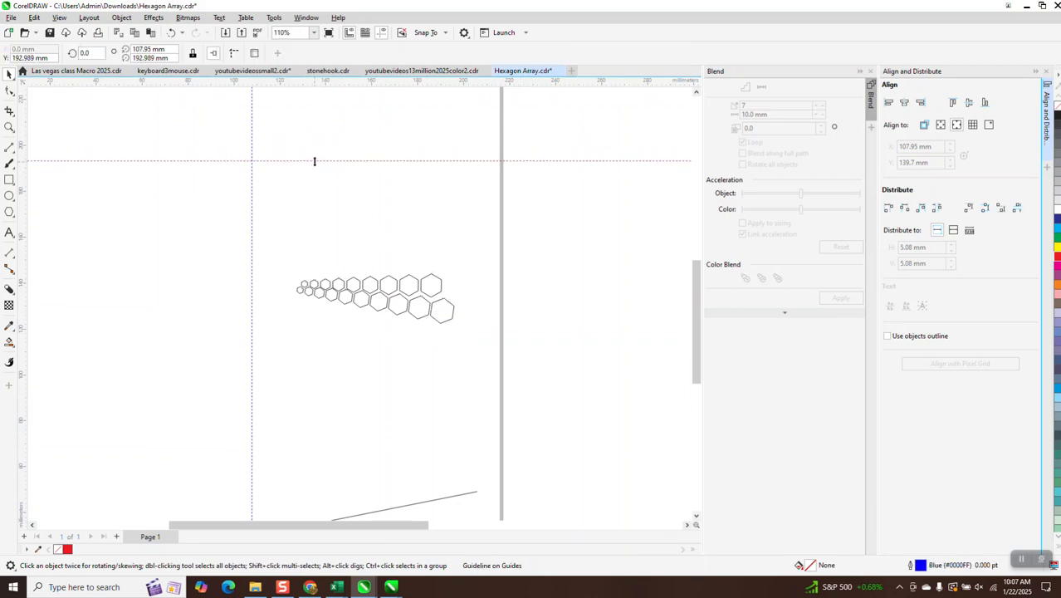
- Move the hexagon group downwards and undo the move
{"action": "left_click_drag", "start_coordinate": [368, 302], "coordinate": [376, 355]}
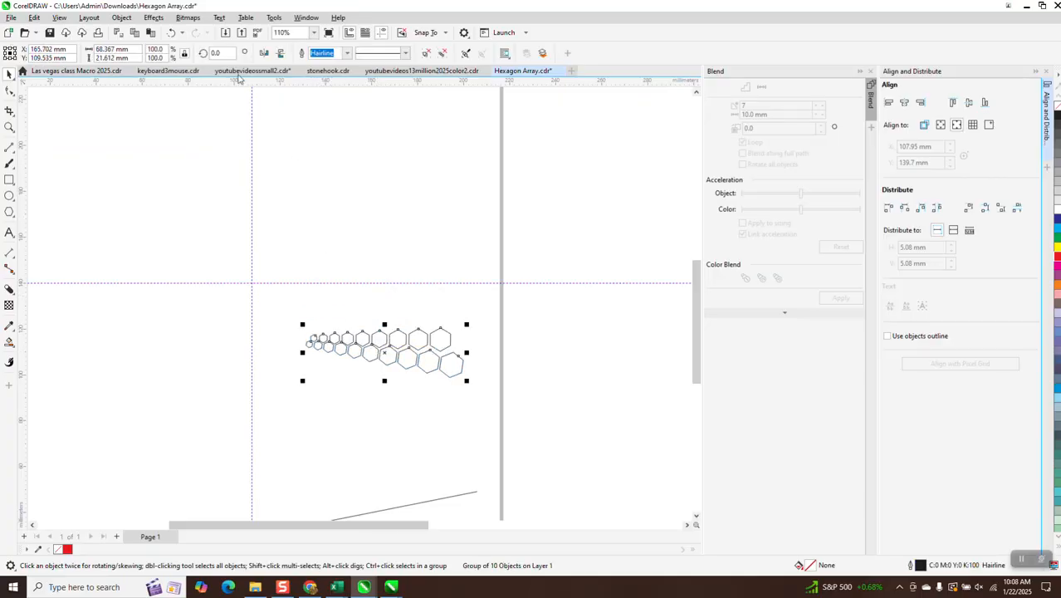
{"action": "left_click", "coordinate": [171, 34]}
- Move the hexagon group so its upper row sits on the horizontal guideline, and place its rotation centre at the guideline crossing
{"action": "key", "text": "plus"}
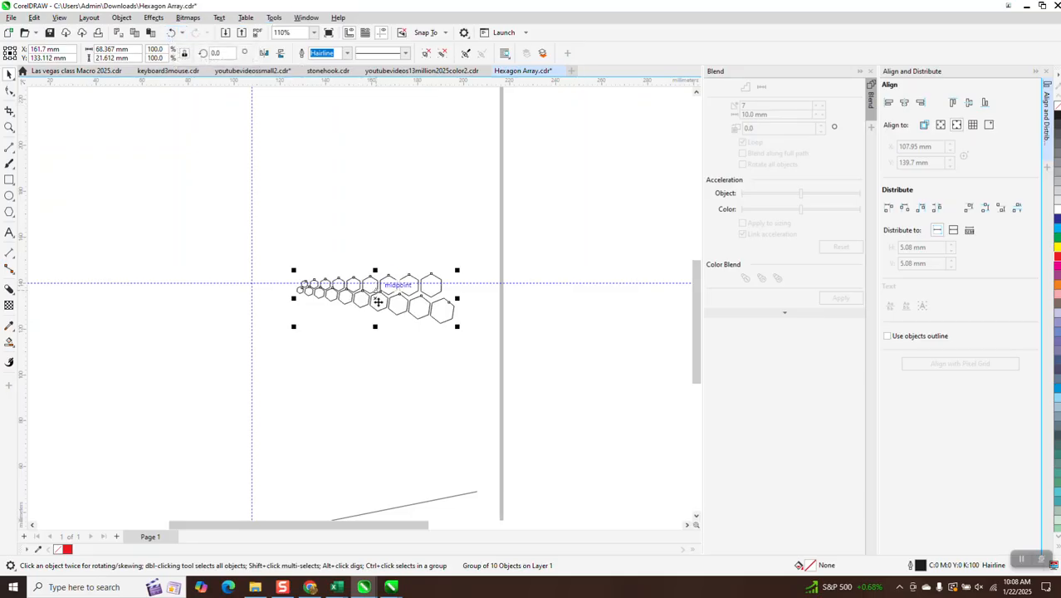
{"action": "left_click", "coordinate": [375, 300]}
{"action": "left_click_drag", "start_coordinate": [375, 301], "coordinate": [256, 284]}
{"action": "left_click", "coordinate": [381, 288]}
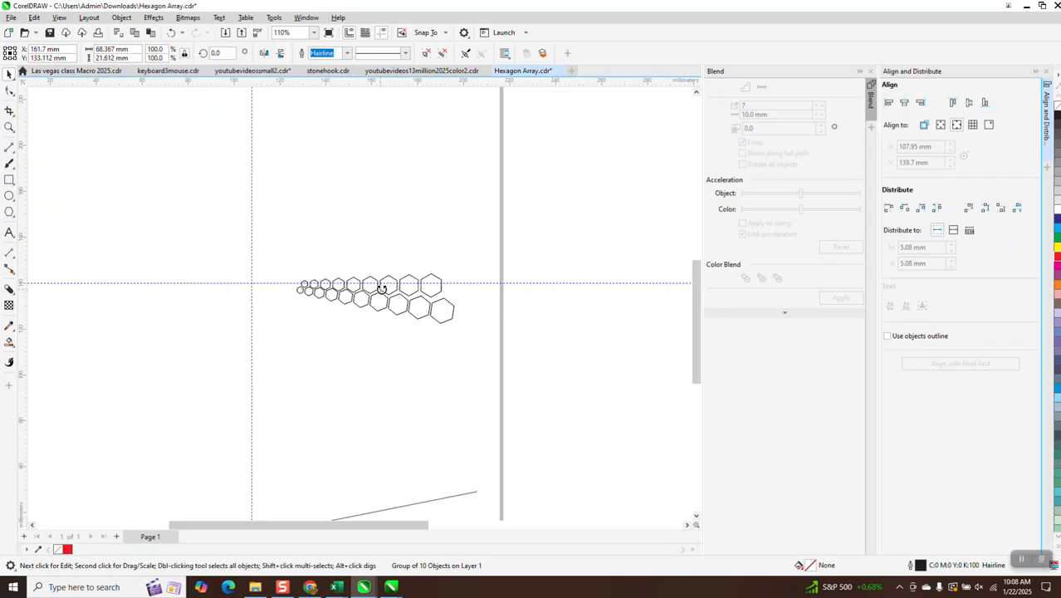
- Rotate a duplicate of the hexagon group by 15° around the guideline crossing
{"action": "left_click", "coordinate": [375, 298]}
{"action": "left_click", "coordinate": [216, 54]}
{"action": "type", "text": "15"}
{"action": "key", "text": "Return"}
- Repeat the rotated duplicate of the hexagon group every 15° until the copies fill the full circle
{"action": "key", "text": "ctrl+d"}
{"action": "key", "text": "ctrl+d"}
{"action": "key", "text": "ctrl+d"}
{"action": "key", "text": "ctrl+d"}
{"action": "key", "text": "ctrl+d"}
{"action": "key", "text": "ctrl+d"}
{"action": "key", "text": "ctrl+d"}
{"action": "key", "text": "ctrl+d"}
{"action": "key", "text": "ctrl+d"}
{"action": "key", "text": "ctrl+d"}
{"action": "key", "text": "ctrl+d"}
{"action": "key", "text": "ctrl+d"}
{"action": "key", "text": "ctrl+d"}
{"action": "key", "text": "ctrl+d"}
{"action": "key", "text": "ctrl+d"}
{"action": "key", "text": "ctrl+d"}
{"action": "key", "text": "ctrl+d"}
{"action": "key", "text": "ctrl+d"}
{"action": "key", "text": "ctrl+d"}
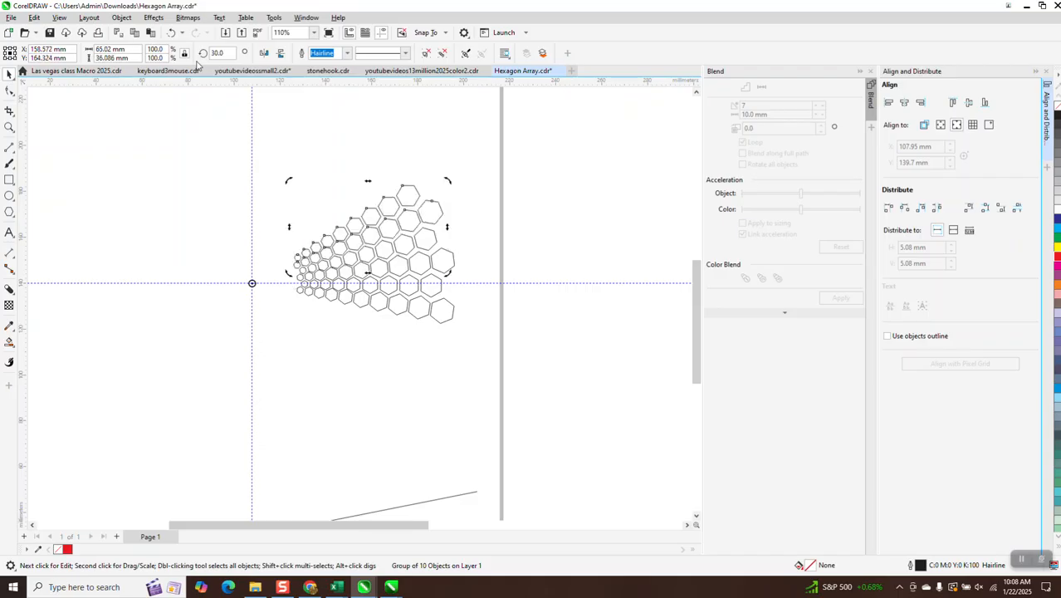
{"action": "key", "text": "ctrl+d"}
{"action": "key", "text": "ctrl+d"}
{"action": "key", "text": "ctrl+d"}
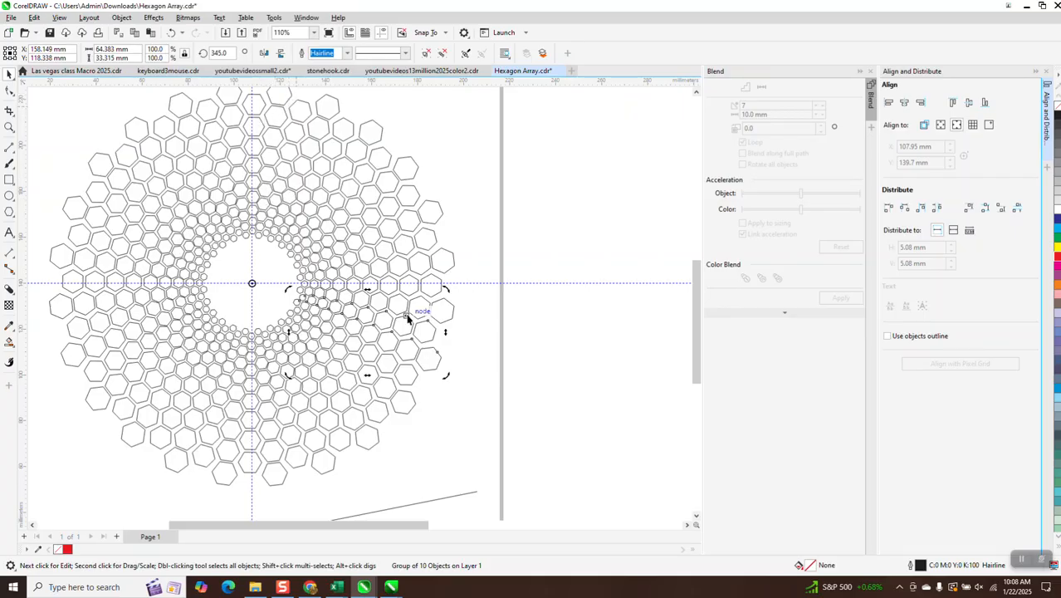
- Select all the hexagon groups of the radial array, fill them with cyan and remove their outlines
{"action": "left_click", "coordinate": [10, 127]}
{"action": "left_click", "coordinate": [617, 402]}
{"action": "scroll", "coordinate": [339, 254], "scroll_direction": "down", "scroll_amount": 5}
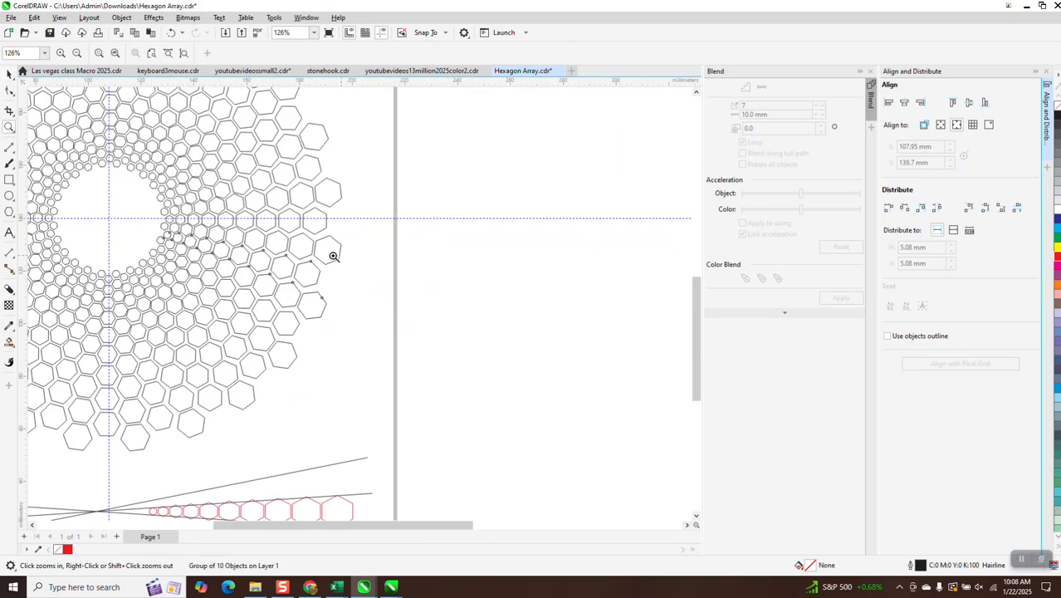
{"action": "left_click", "coordinate": [9, 75]}
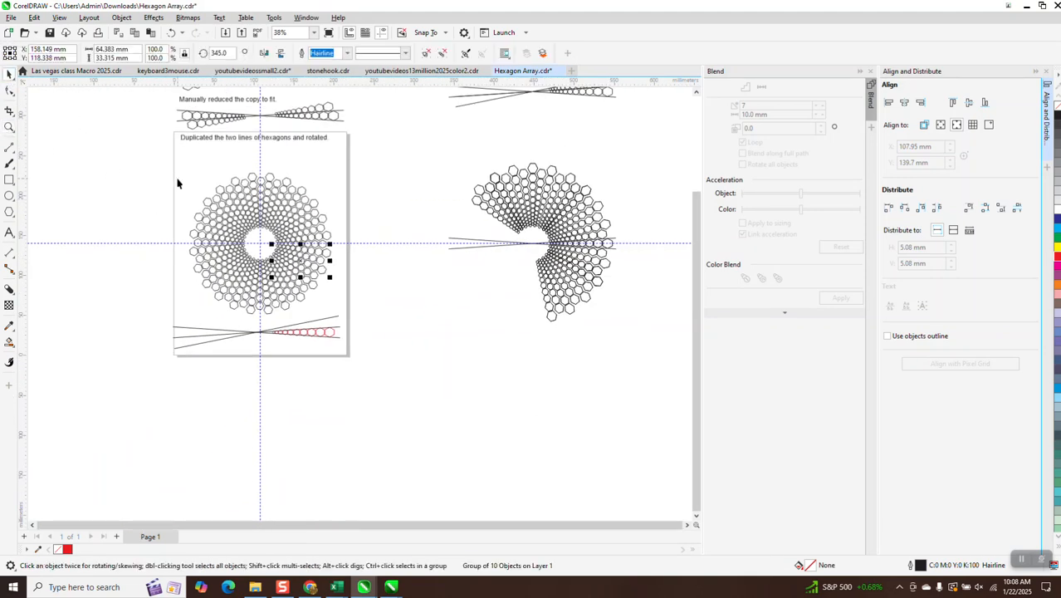
{"action": "left_click_drag", "start_coordinate": [165, 161], "coordinate": [378, 322]}
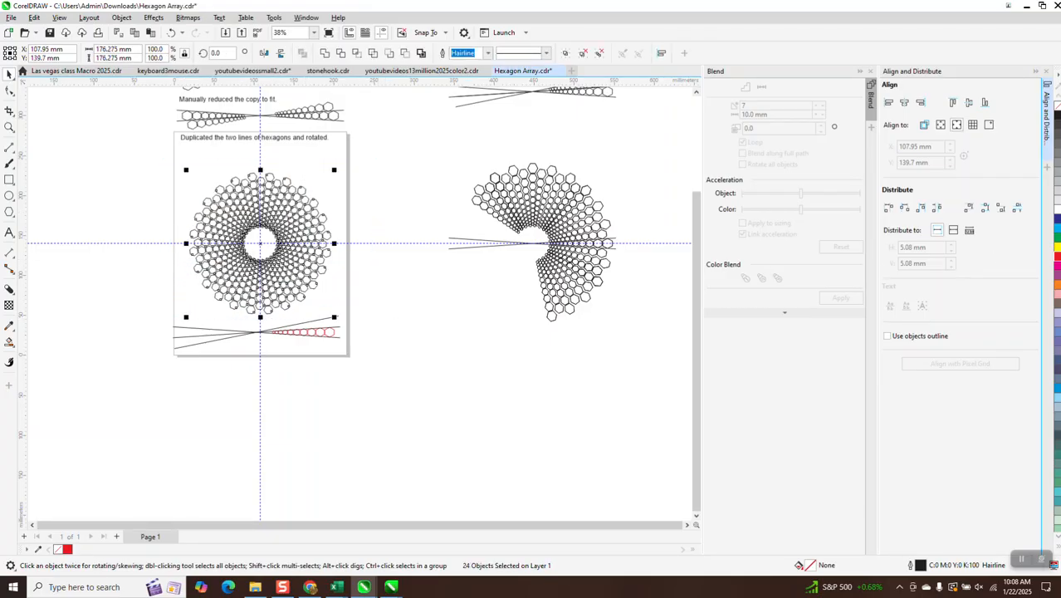
{"action": "left_click", "coordinate": [1057, 231]}
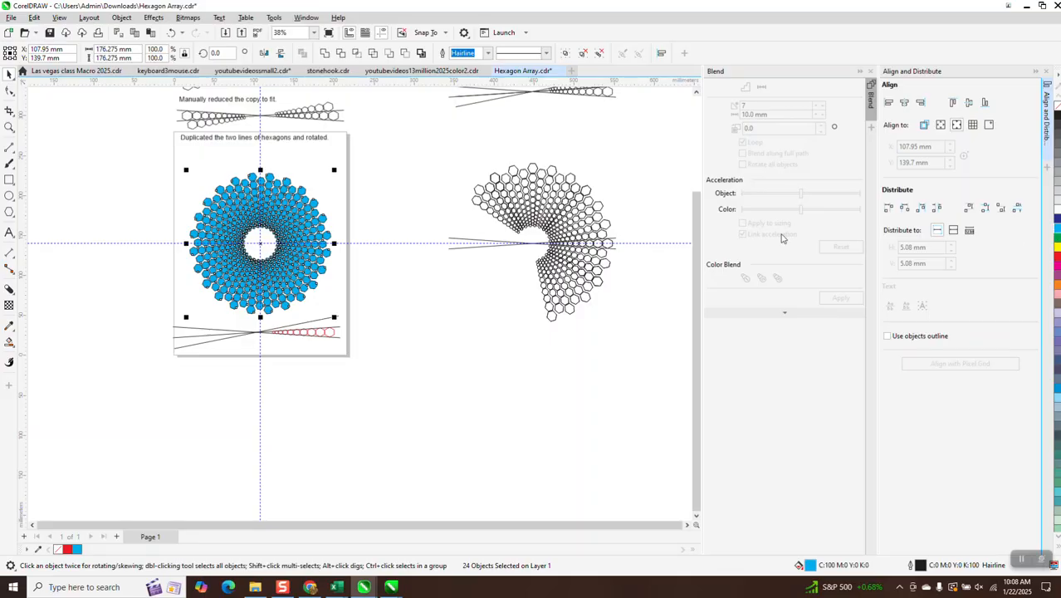
{"action": "right_click", "coordinate": [1057, 106]}
{"action": "left_click", "coordinate": [9, 127]}
{"action": "left_click_drag", "start_coordinate": [177, 194], "coordinate": [416, 300]}
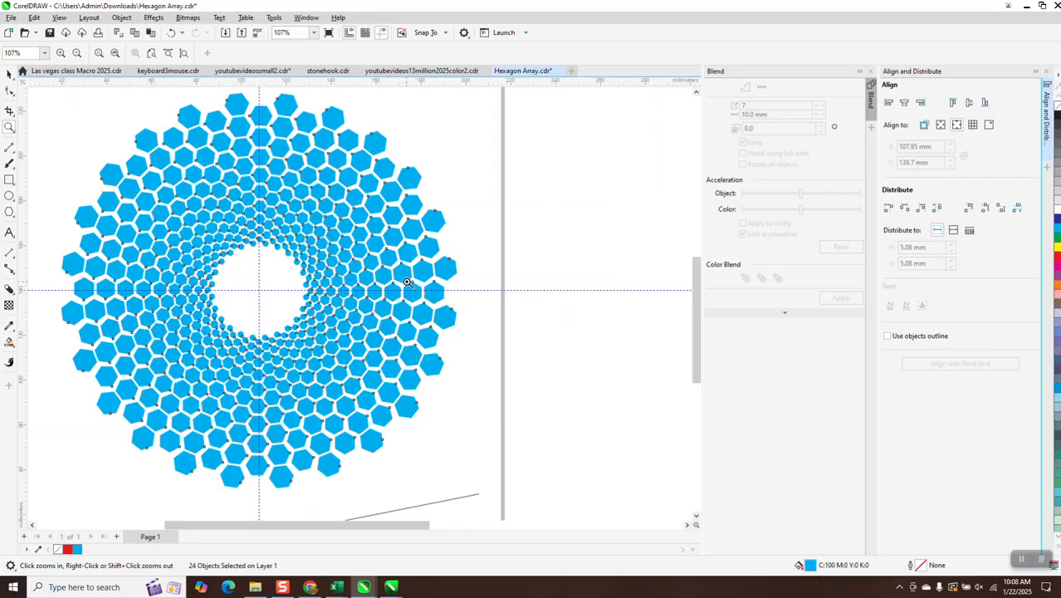
{"action": "right_click", "coordinate": [309, 127]}
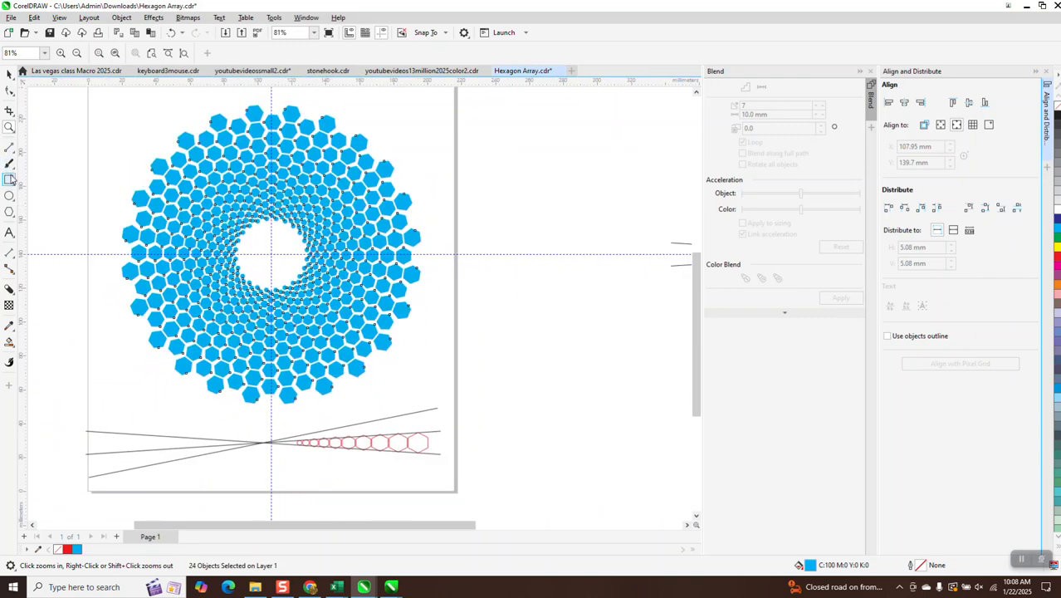
- Draw a rectangle about 199 × 190 mm around the radial hexagon array and fill it with black
{"action": "key", "text": "space"}
{"action": "left_click_drag", "start_coordinate": [106, 96], "coordinate": [447, 423]}
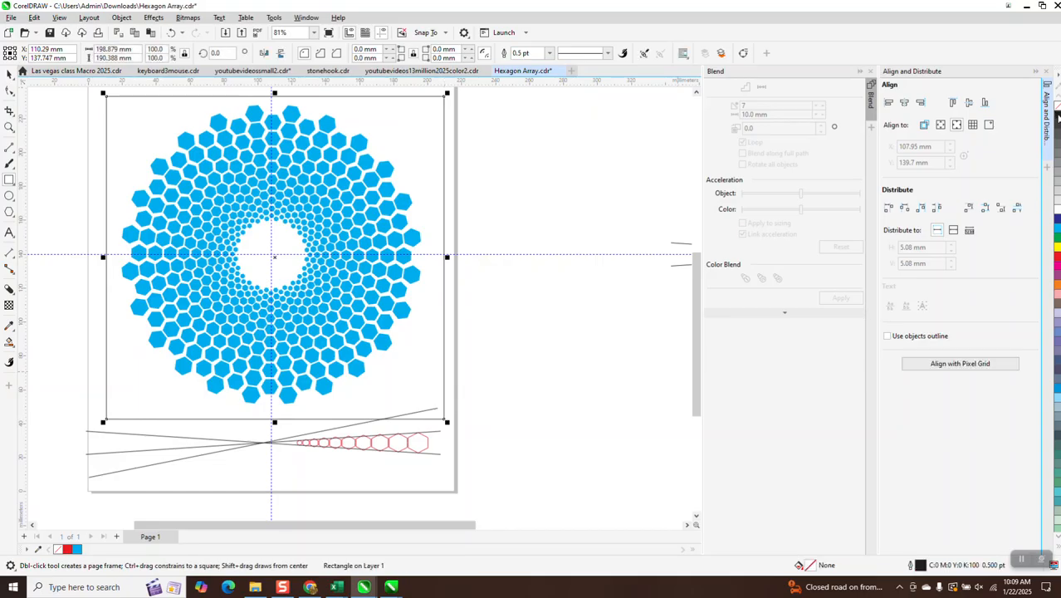
{"action": "left_click", "coordinate": [1058, 119]}
- Send the black rectangle behind the hexagon array and hide the guidelines
{"action": "left_click", "coordinate": [125, 18]}
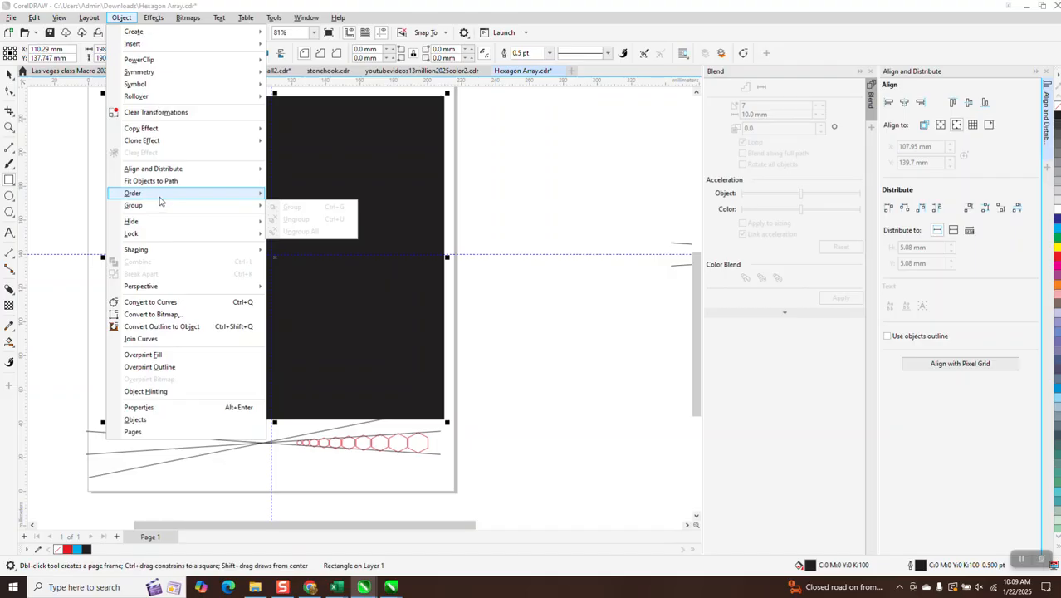
{"action": "mouse_move", "coordinate": [160, 196]}
{"action": "left_click", "coordinate": [290, 208]}
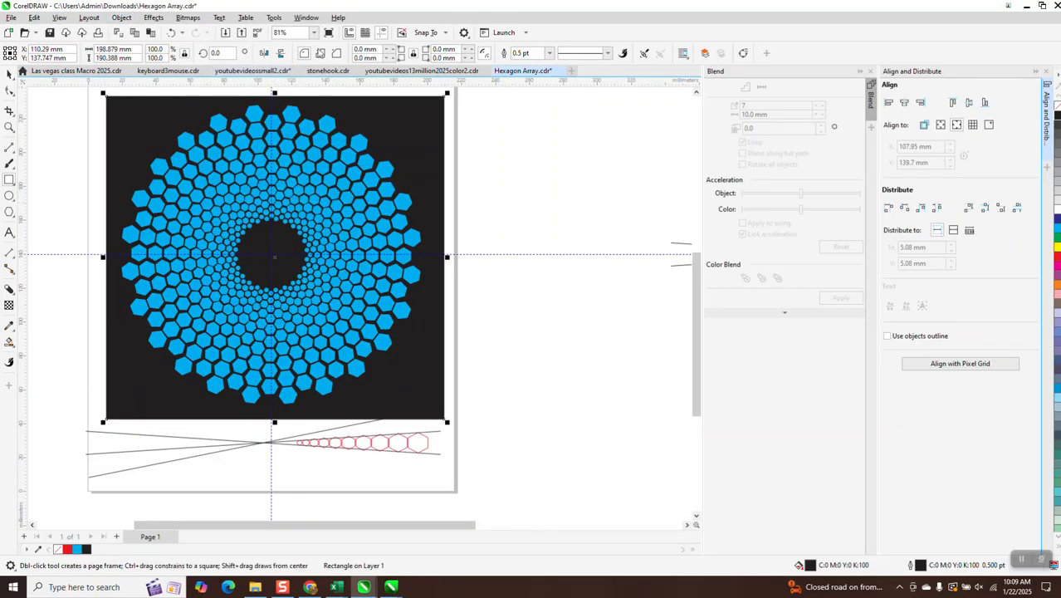
{"action": "left_click", "coordinate": [381, 35]}
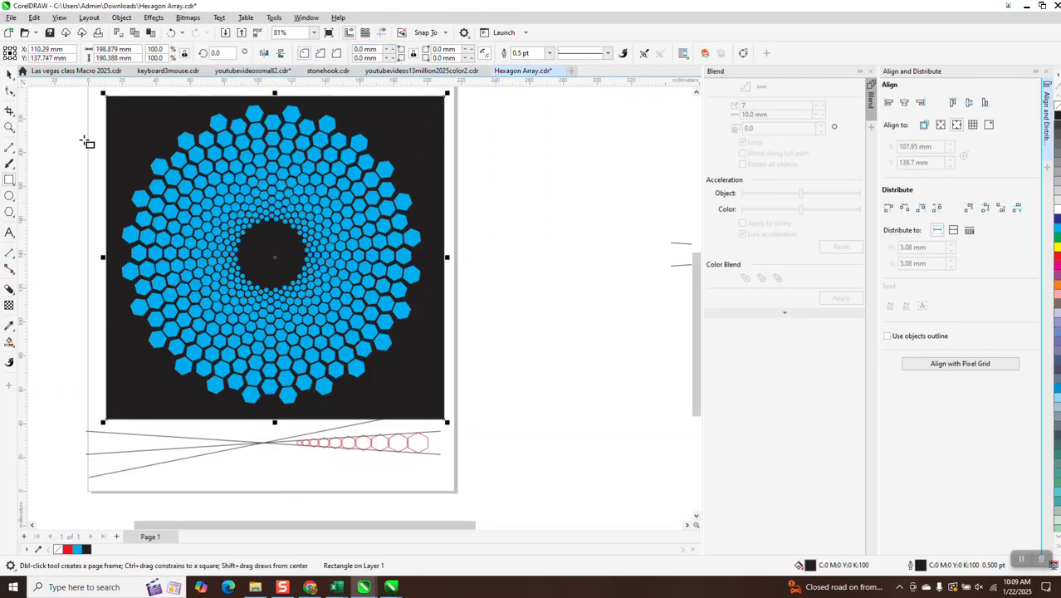
{"action": "left_click", "coordinate": [9, 126]}
{"action": "left_click_drag", "start_coordinate": [90, 166], "coordinate": [498, 347]}
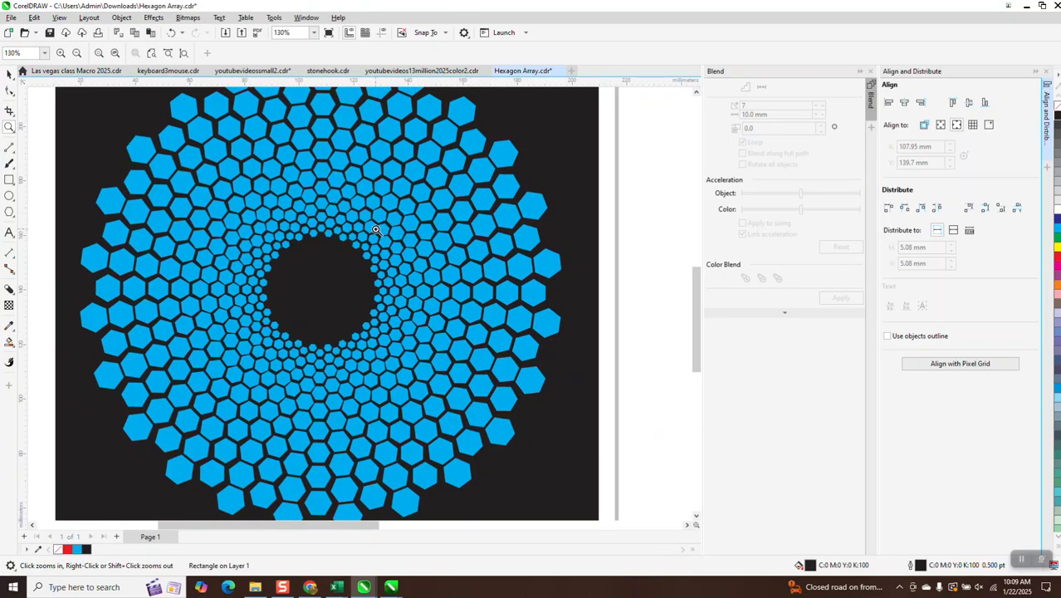
{"action": "scroll", "coordinate": [373, 230], "scroll_direction": "down", "scroll_amount": 1}
{"action": "scroll", "coordinate": [373, 230], "scroll_direction": "down", "scroll_amount": 3}
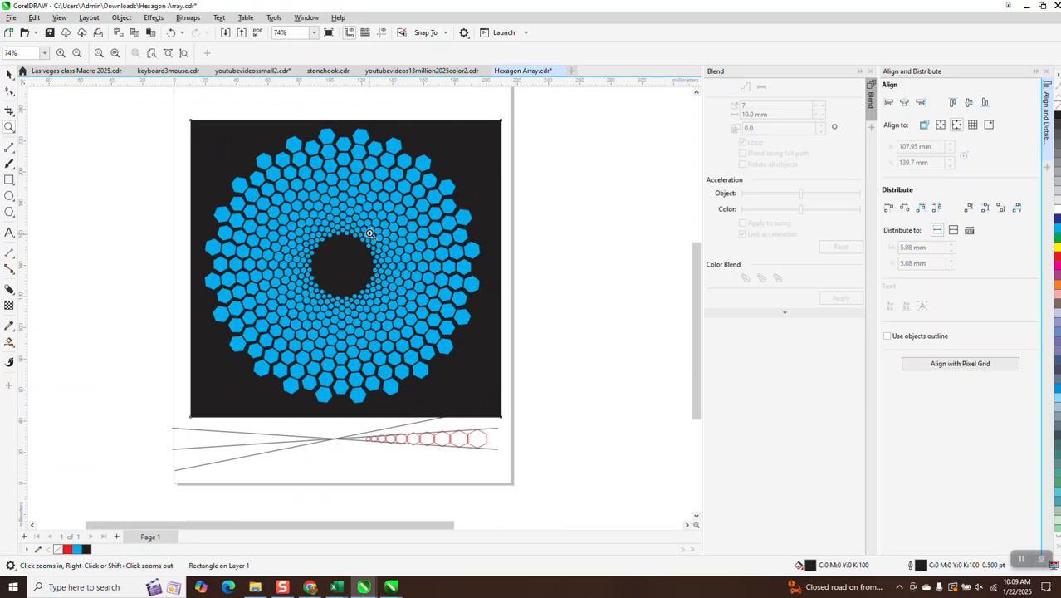
- Select all the hexagon groups in front of the rectangle and give them a black 0.5 pt outline
{"action": "left_click", "coordinate": [9, 73]}
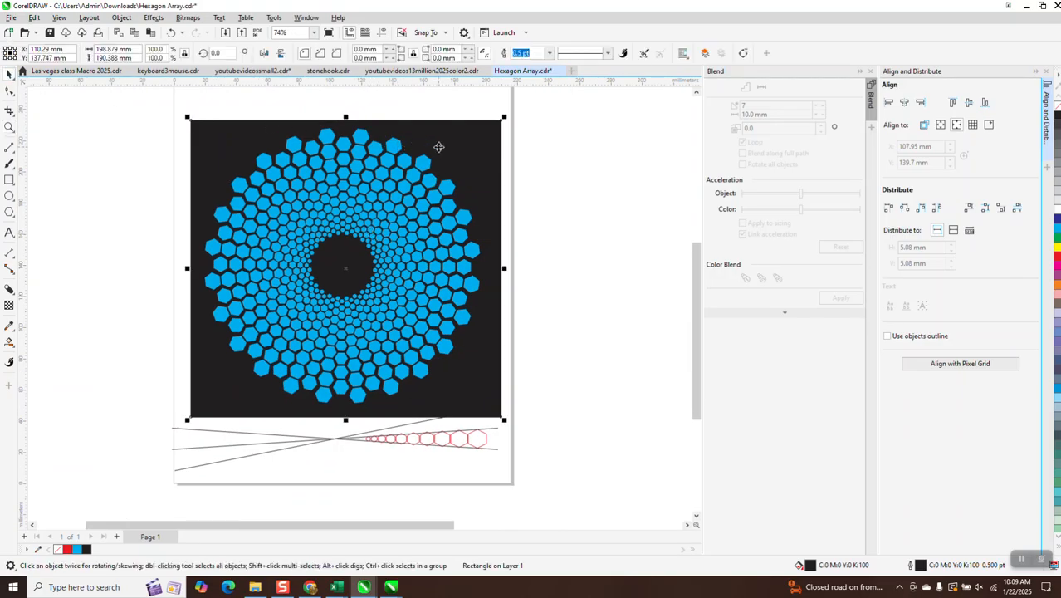
{"action": "left_click", "coordinate": [225, 108]}
{"action": "left_click_drag", "start_coordinate": [194, 123], "coordinate": [495, 425]}
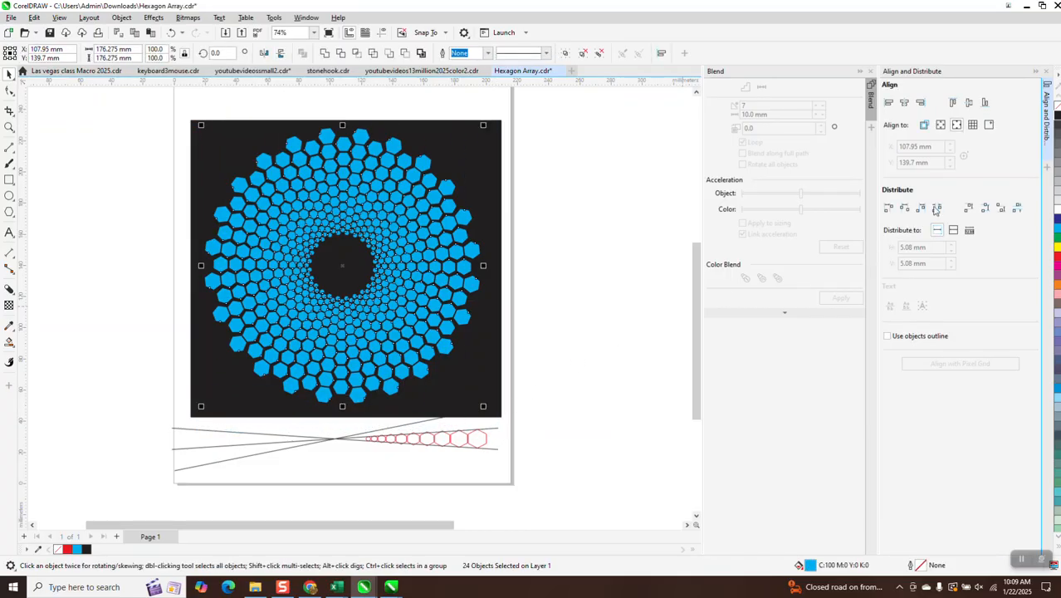
{"action": "right_click", "coordinate": [1057, 116]}
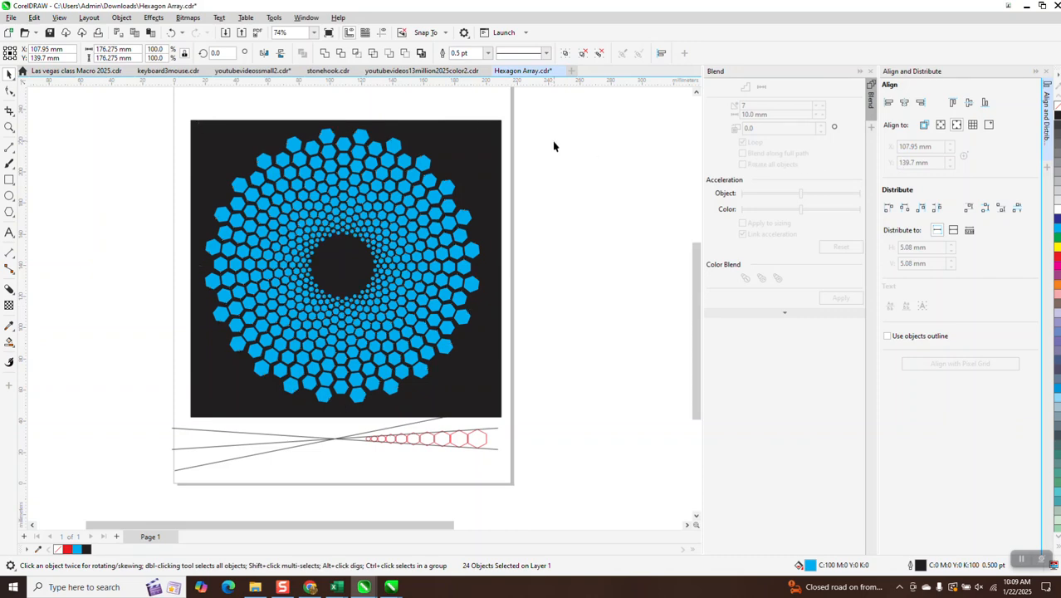
- Fill the background rectangle with the same cyan as the hexagons
{"action": "left_click", "coordinate": [499, 148]}
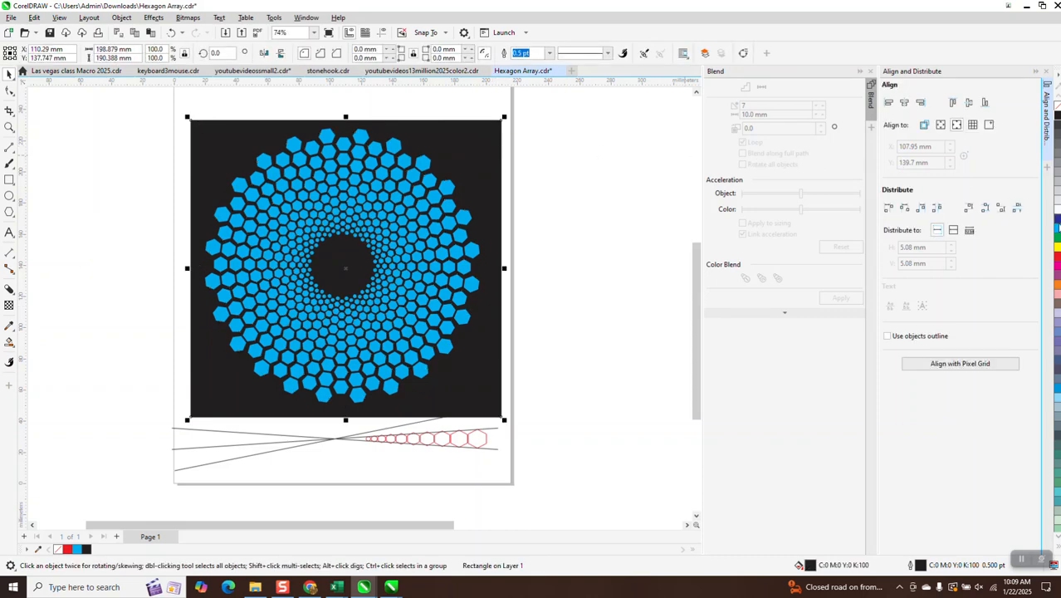
{"action": "left_click", "coordinate": [1057, 231]}
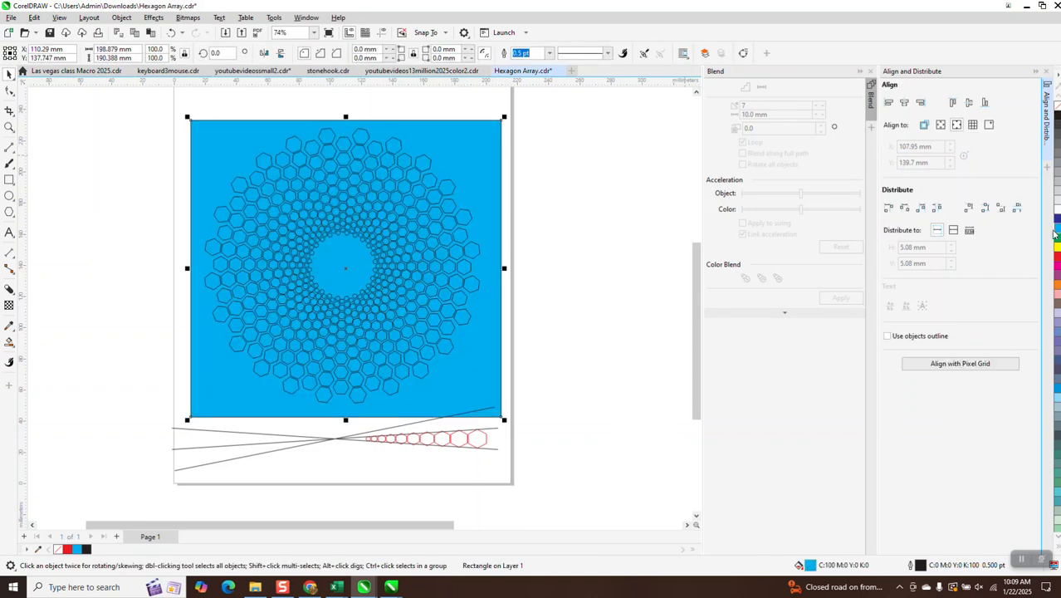
{"action": "left_click", "coordinate": [9, 127]}
{"action": "left_click", "coordinate": [425, 208]}
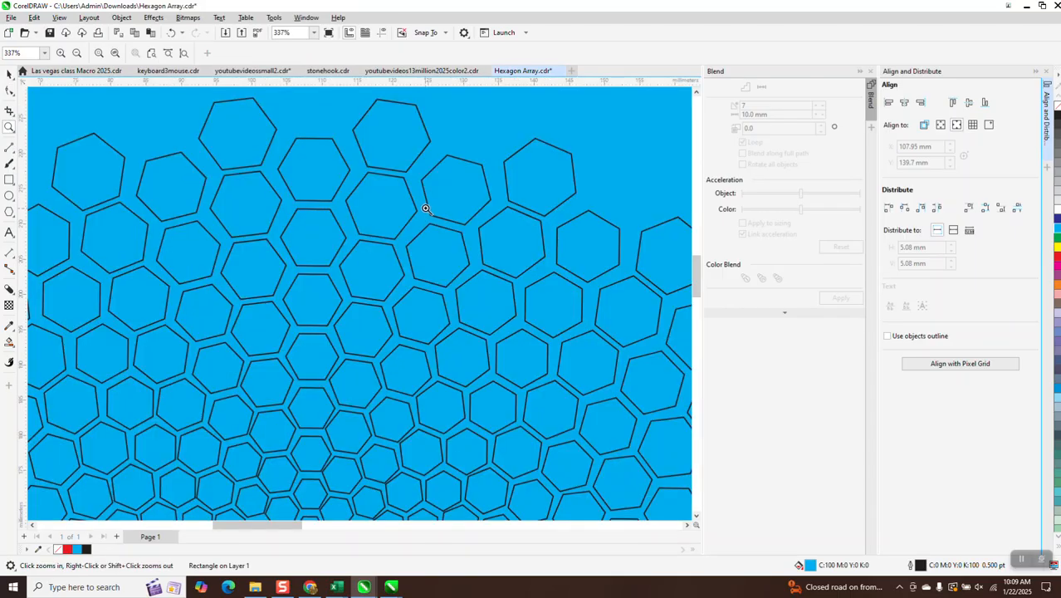
{"action": "scroll", "coordinate": [425, 202], "scroll_direction": "down", "scroll_amount": 3}
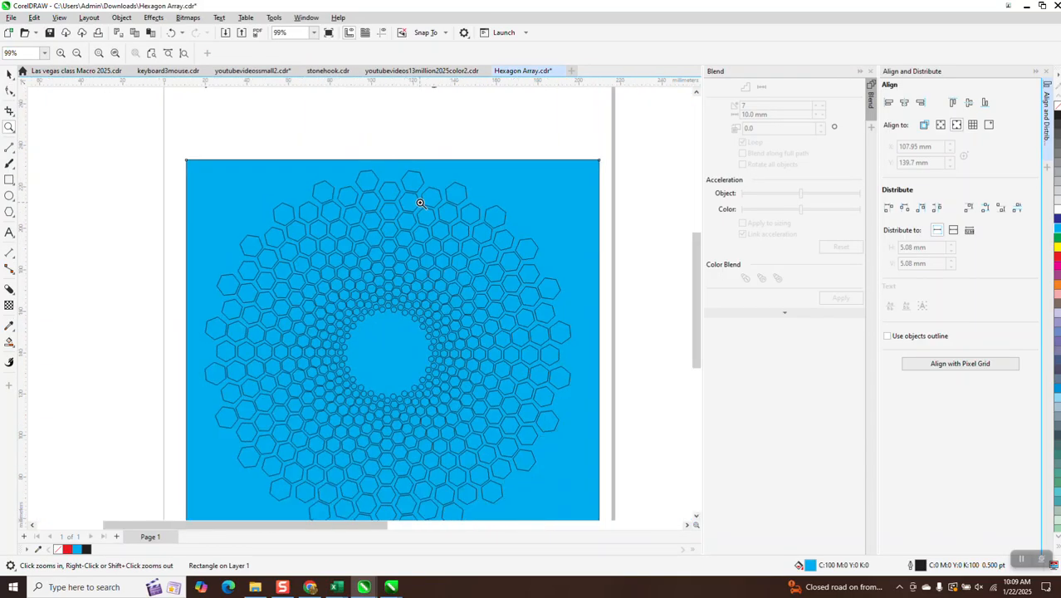